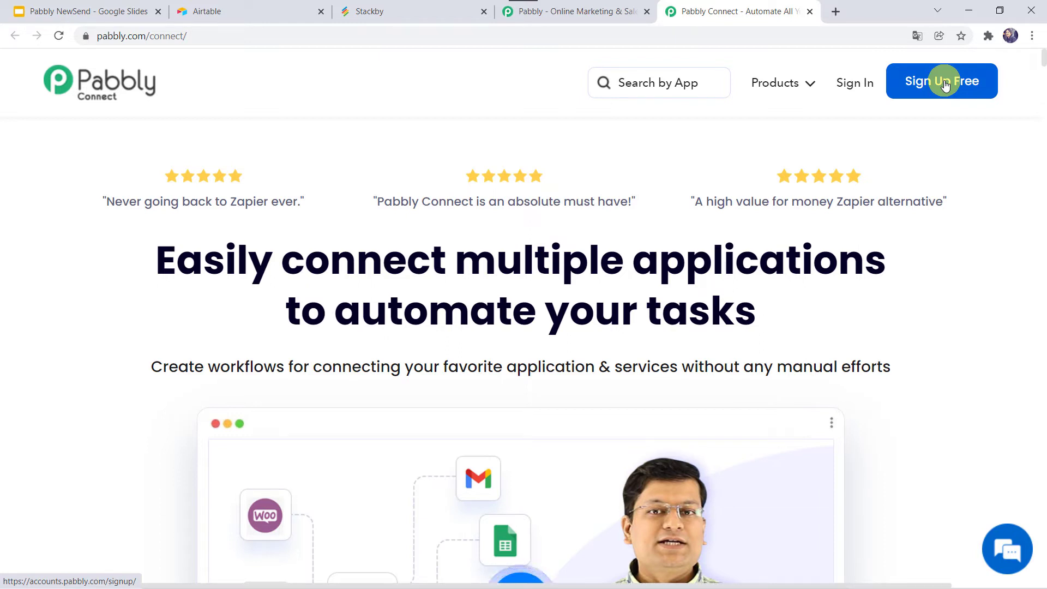
Sign in and open the Pabbly Connect dashboard, reviewing the list of existing workflows
{"action": "left_click", "coordinate": [848, 87]}
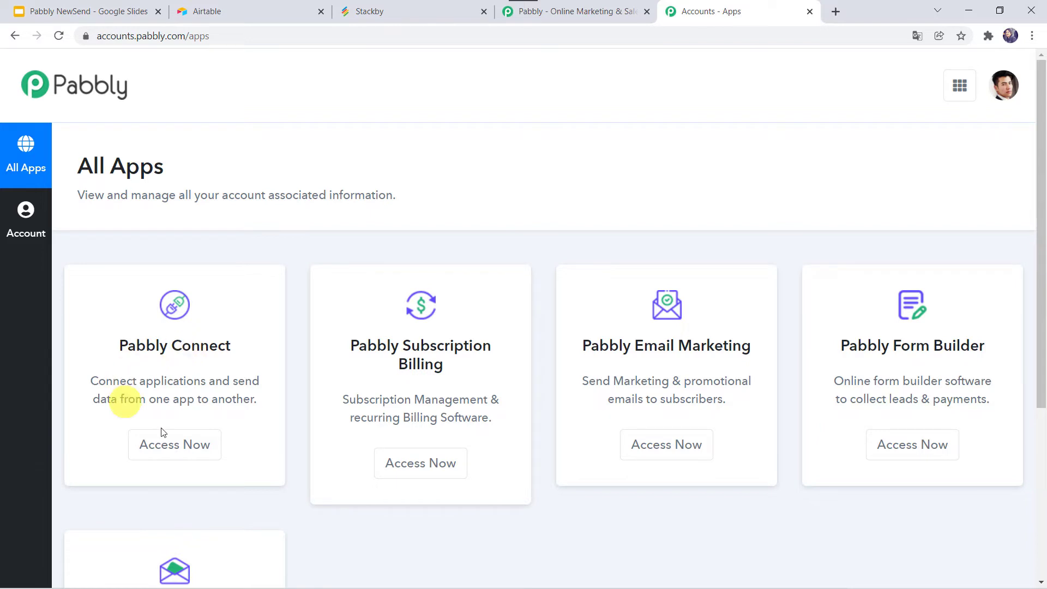
{"action": "left_click", "coordinate": [170, 447]}
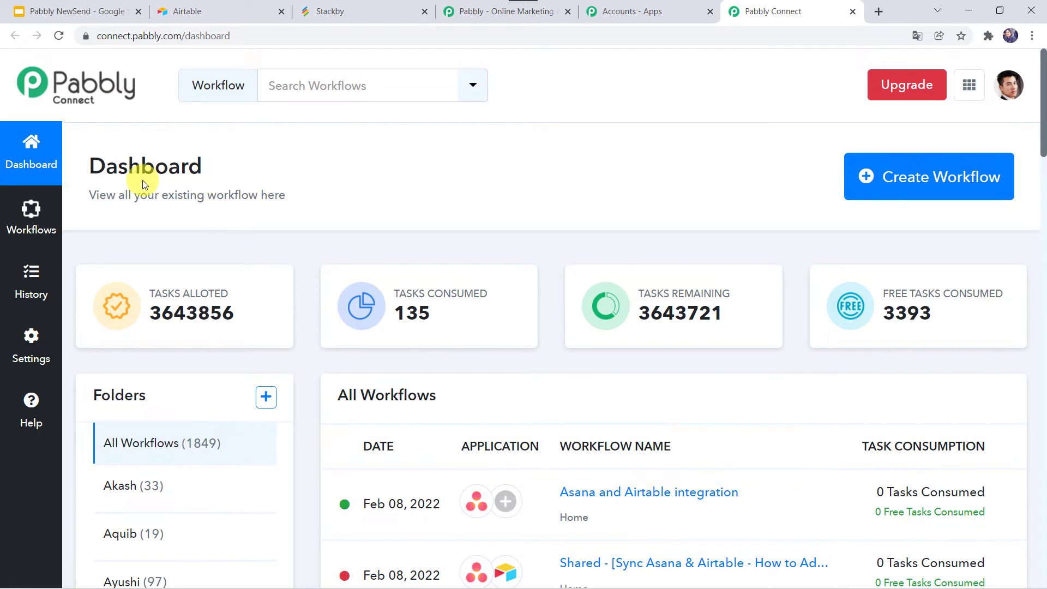
{"action": "scroll", "coordinate": [476, 494], "scroll_direction": "down", "scroll_amount": 7}
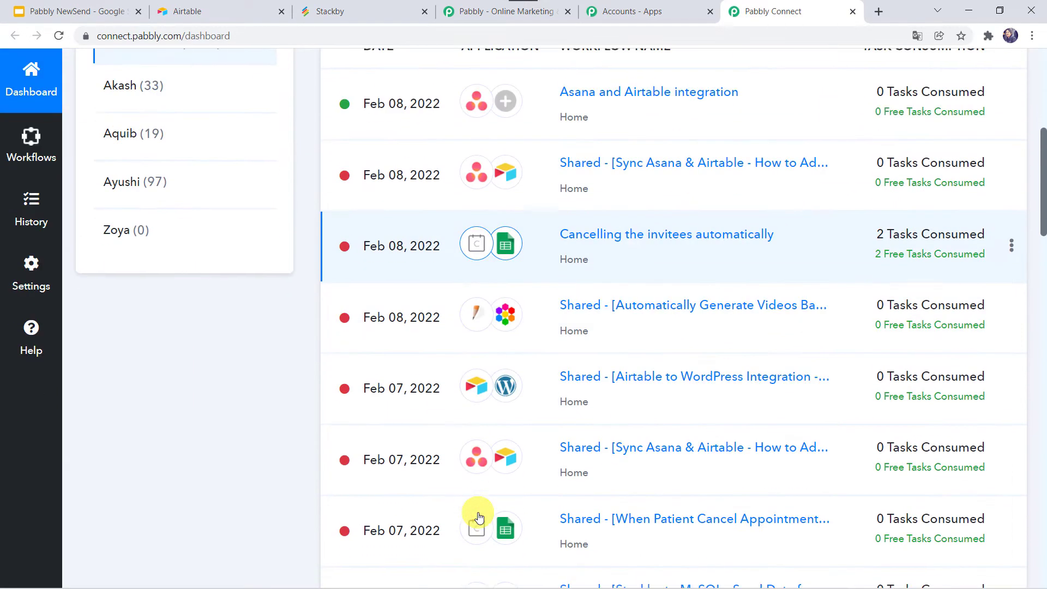
{"action": "scroll", "coordinate": [478, 517], "scroll_direction": "up", "scroll_amount": 7}
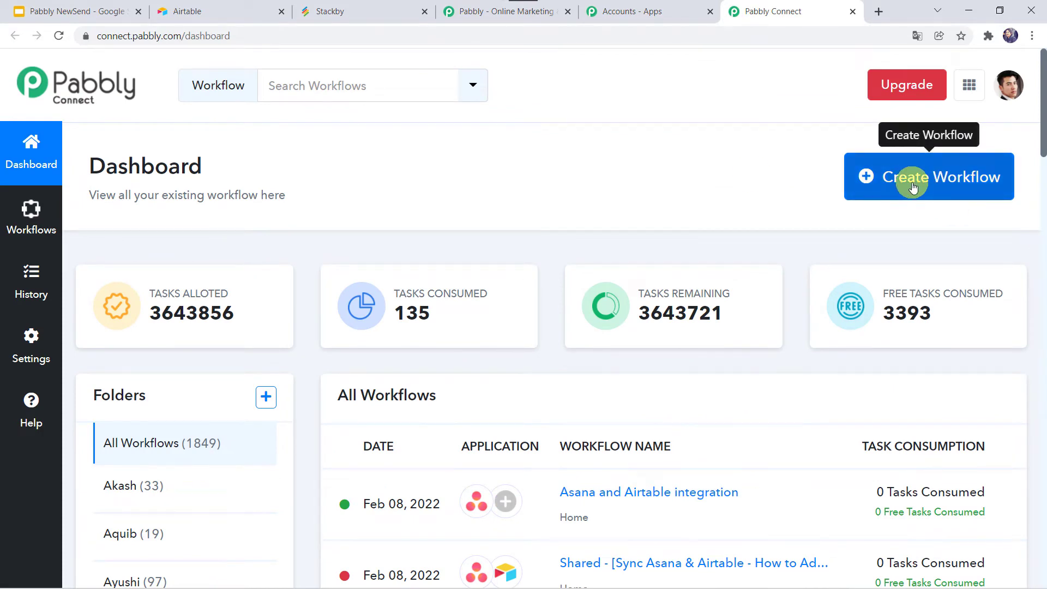
Create a workflow named 'Airtable to Stackby Integration', correcting the typo in the name
{"action": "left_click", "coordinate": [914, 187]}
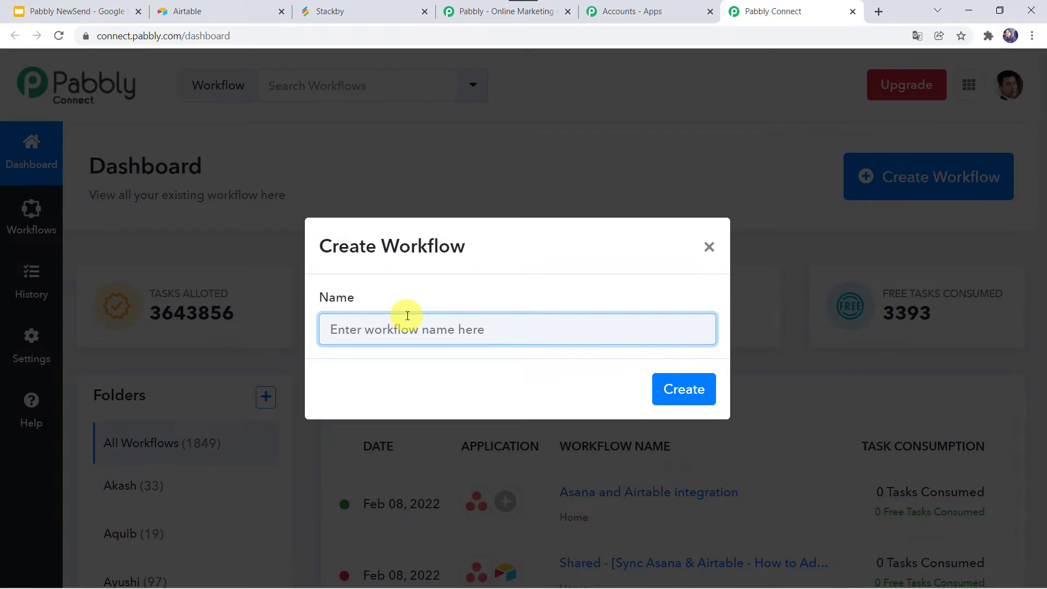
{"action": "type", "text": "Aitable to Stackby Integration"}
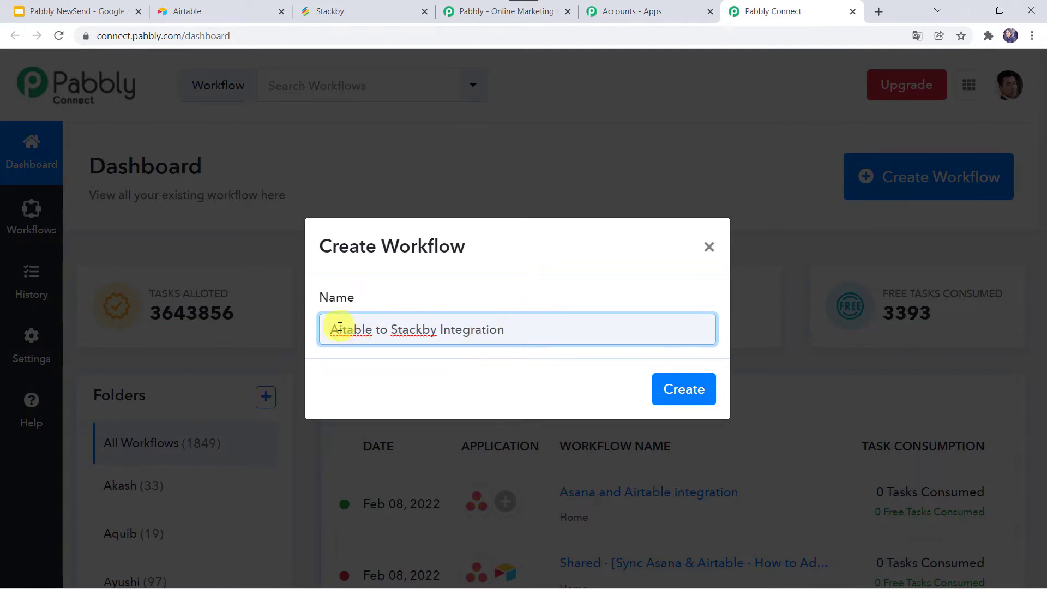
{"action": "left_click", "coordinate": [344, 334]}
{"action": "type", "text": "i"}
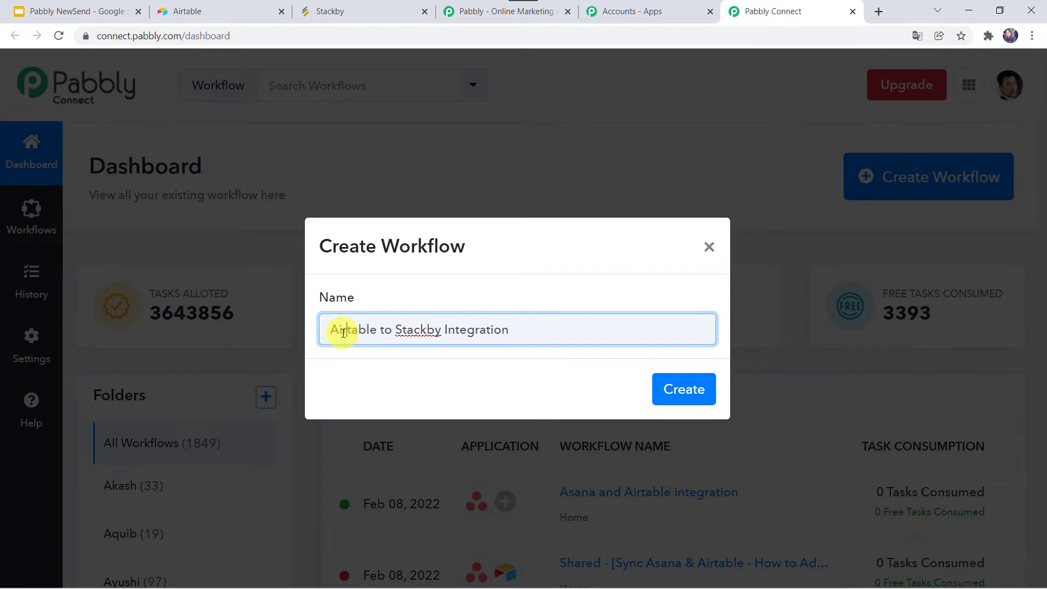
{"action": "left_click", "coordinate": [686, 391]}
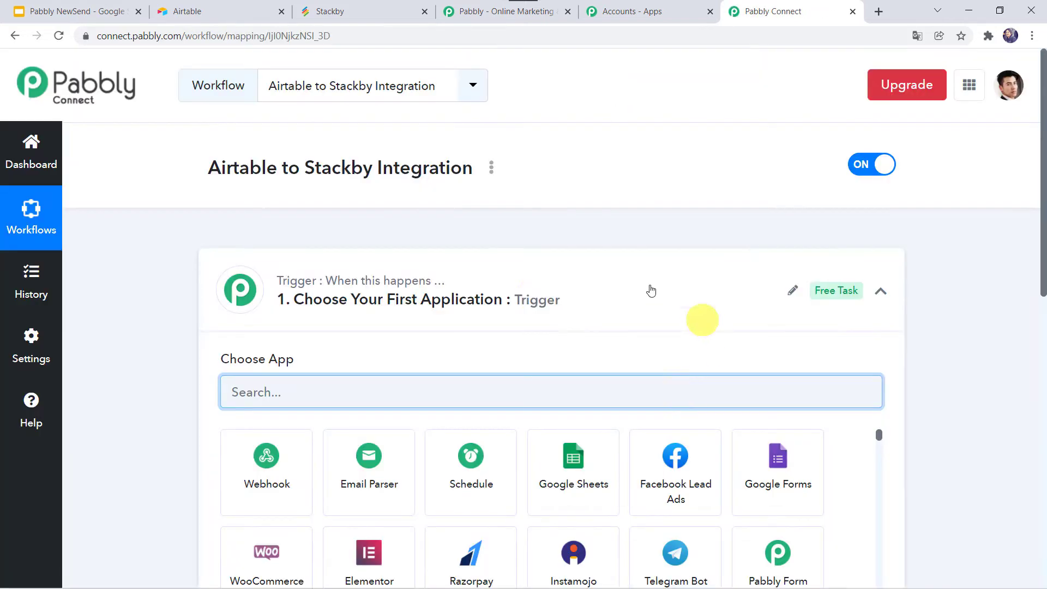
Set Airtable as the trigger application, found by searching 'airt'
{"action": "left_click", "coordinate": [561, 300]}
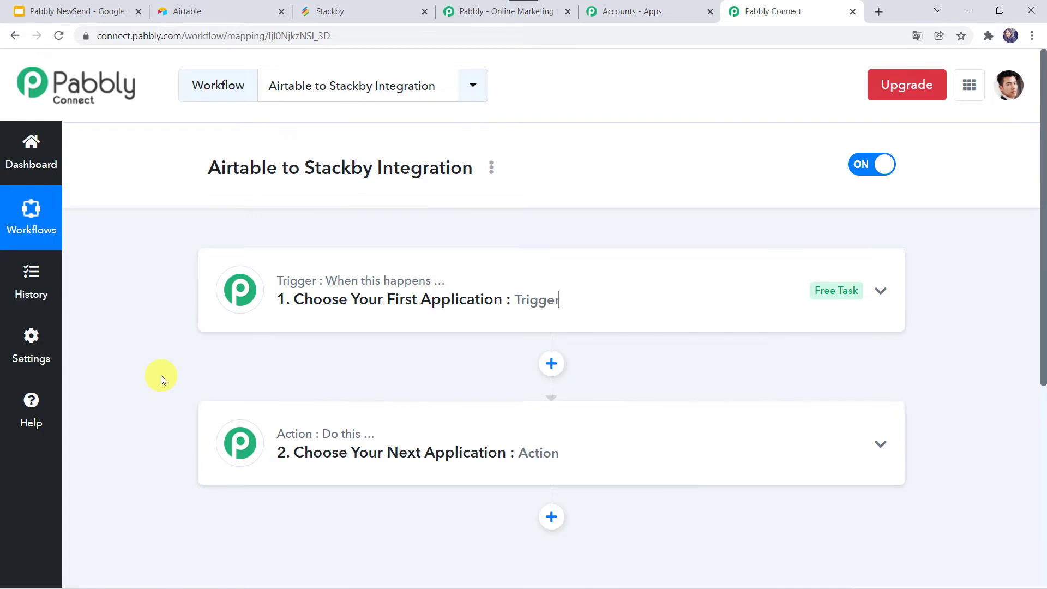
{"action": "left_click", "coordinate": [569, 299]}
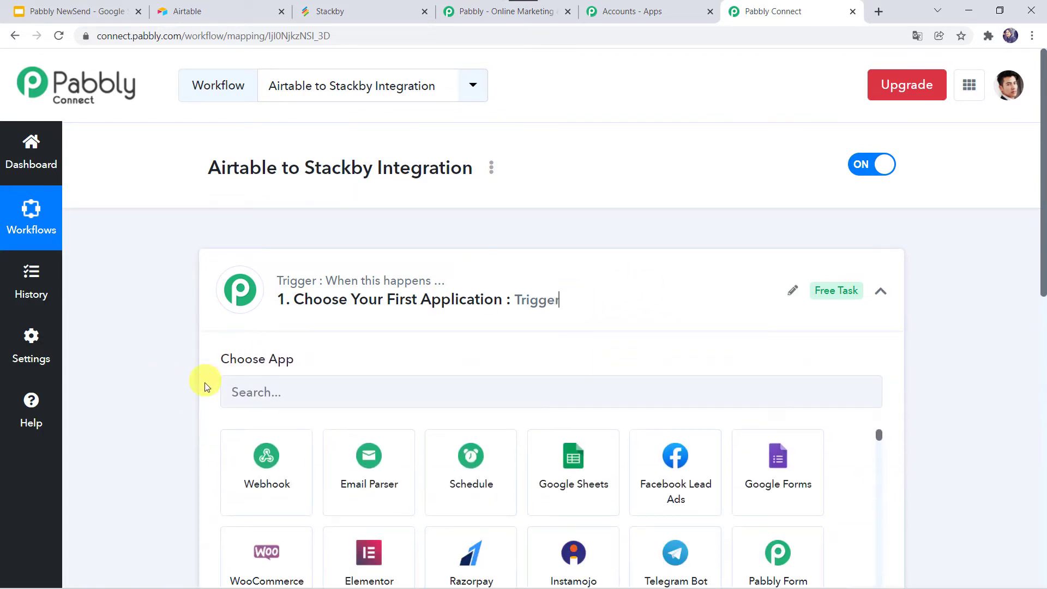
{"action": "left_click", "coordinate": [253, 400]}
{"action": "type", "text": "airta"}
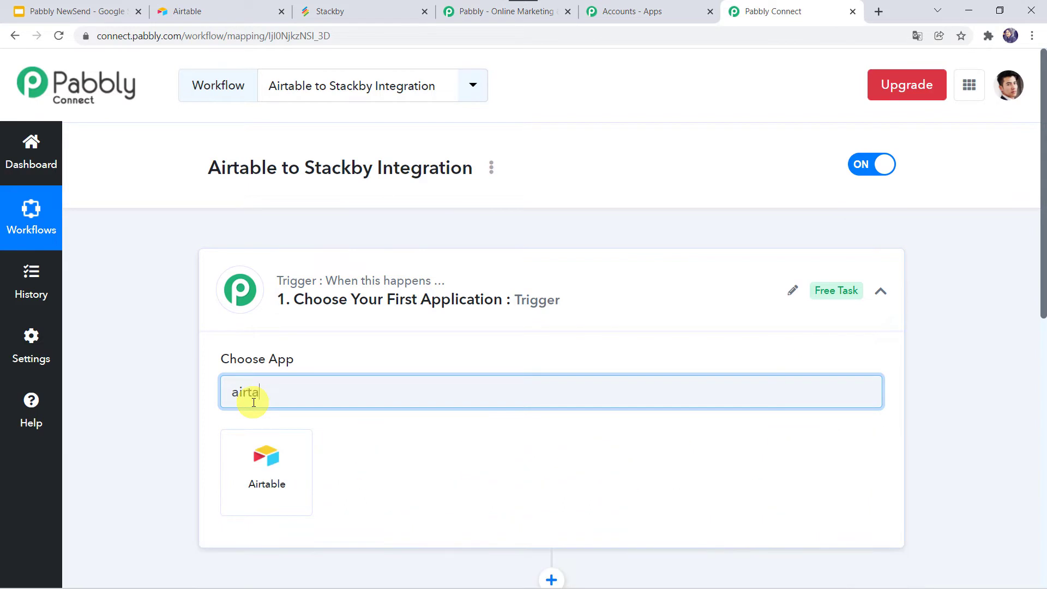
{"action": "left_click", "coordinate": [264, 469]}
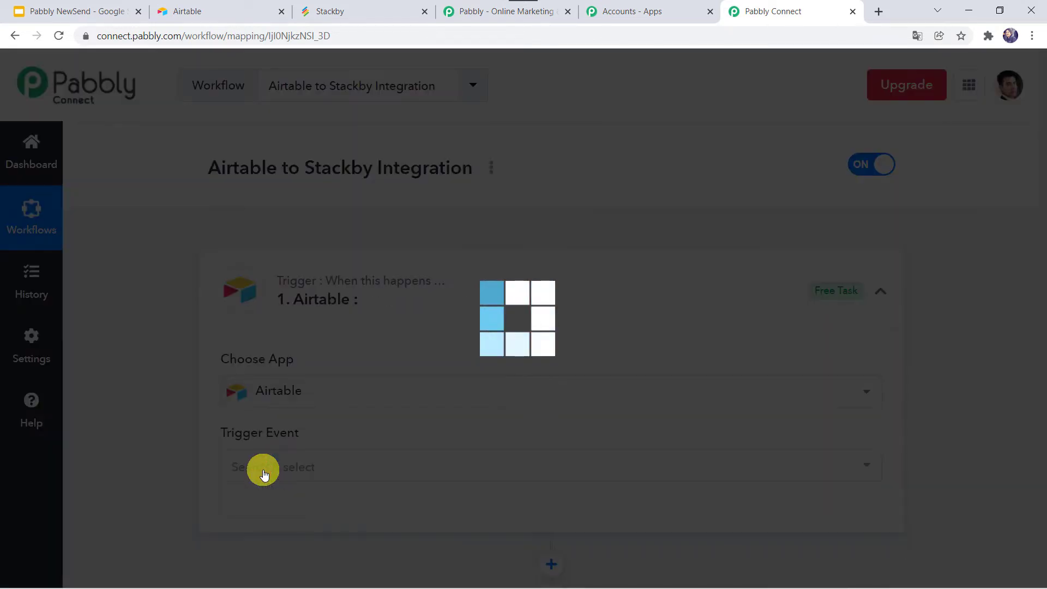
Choose New Record in View as the trigger event and begin connecting an Airtable account
{"action": "scroll", "coordinate": [264, 475], "scroll_direction": "down", "scroll_amount": 2}
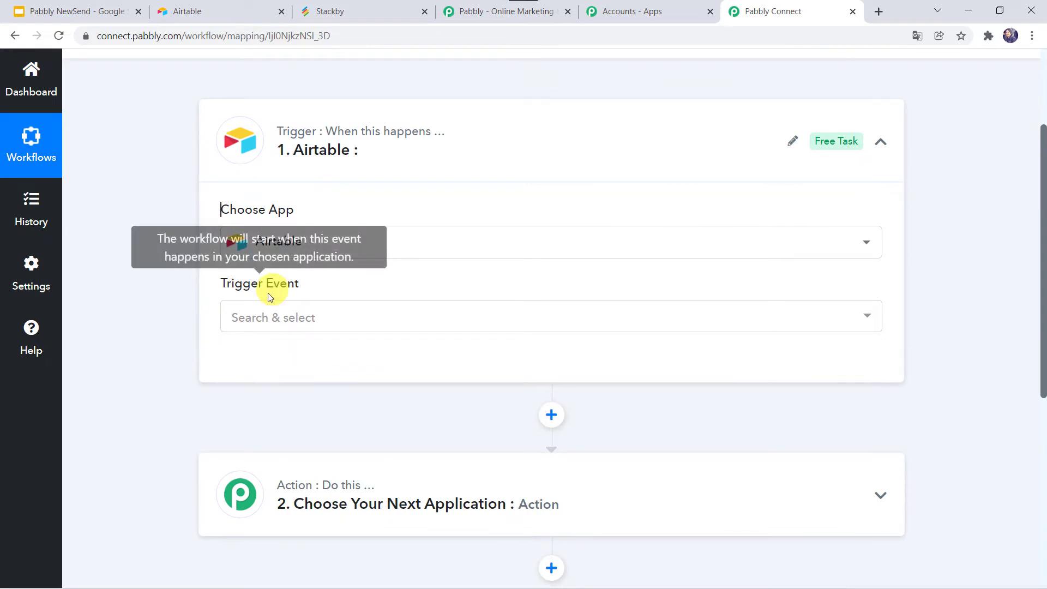
{"action": "left_click", "coordinate": [260, 321]}
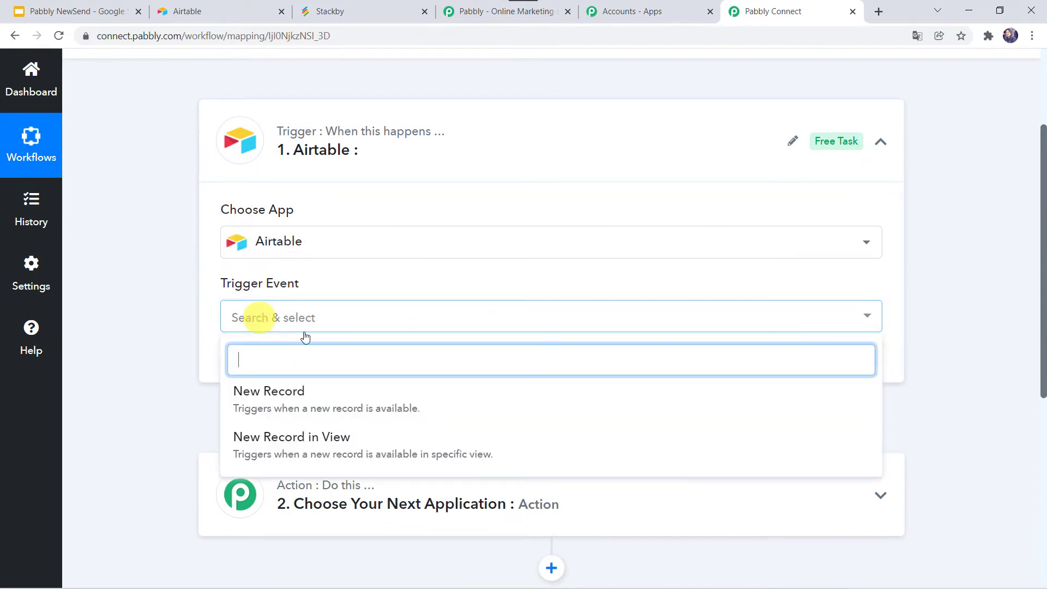
{"action": "left_click", "coordinate": [299, 442]}
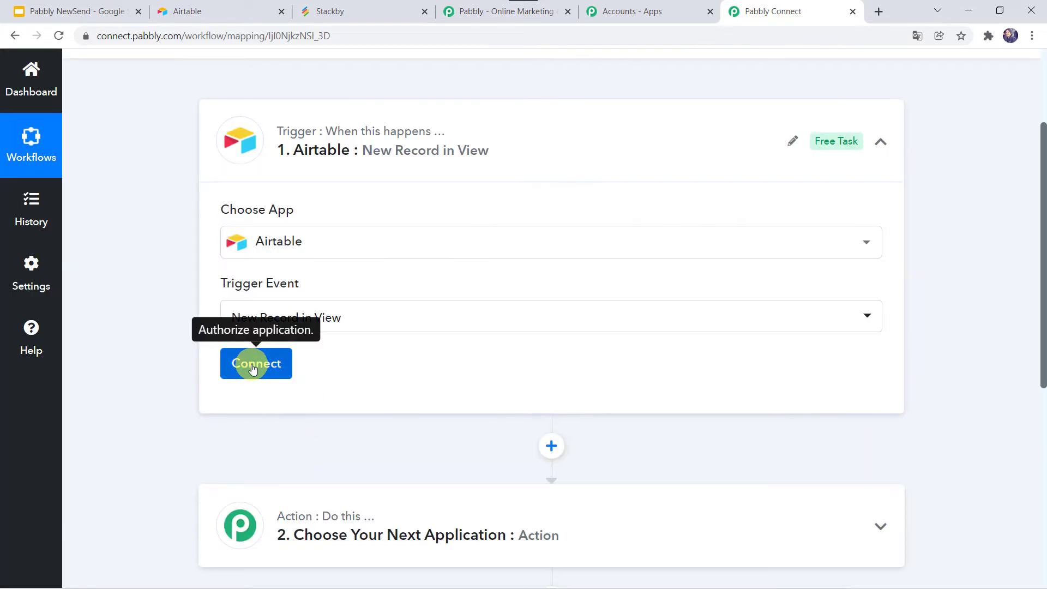
{"action": "left_click", "coordinate": [252, 366]}
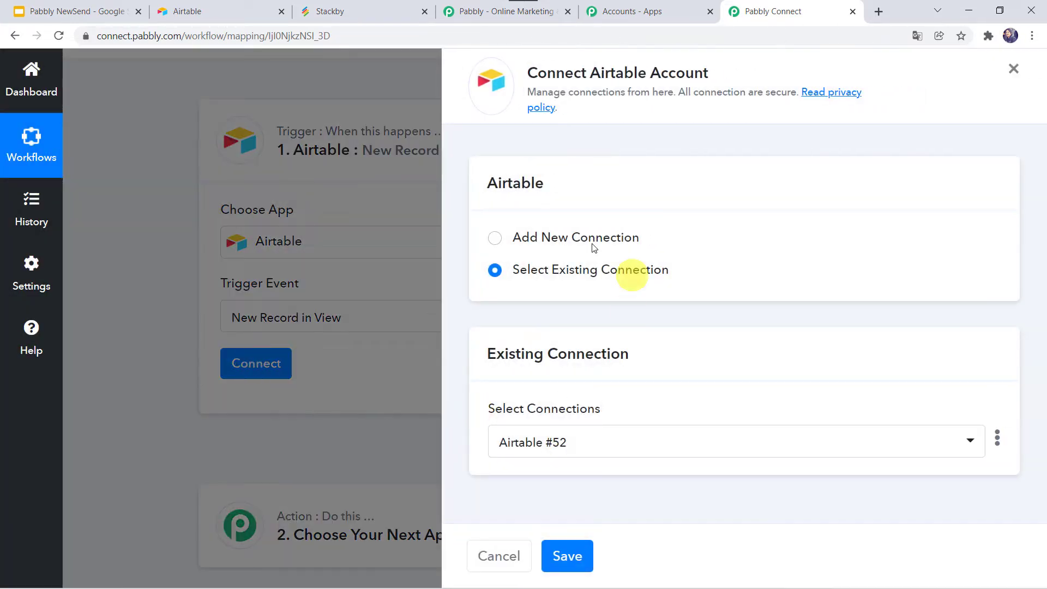
Add a new Airtable connection named Airtable #53, then switch over to Airtable
{"action": "left_click", "coordinate": [541, 244]}
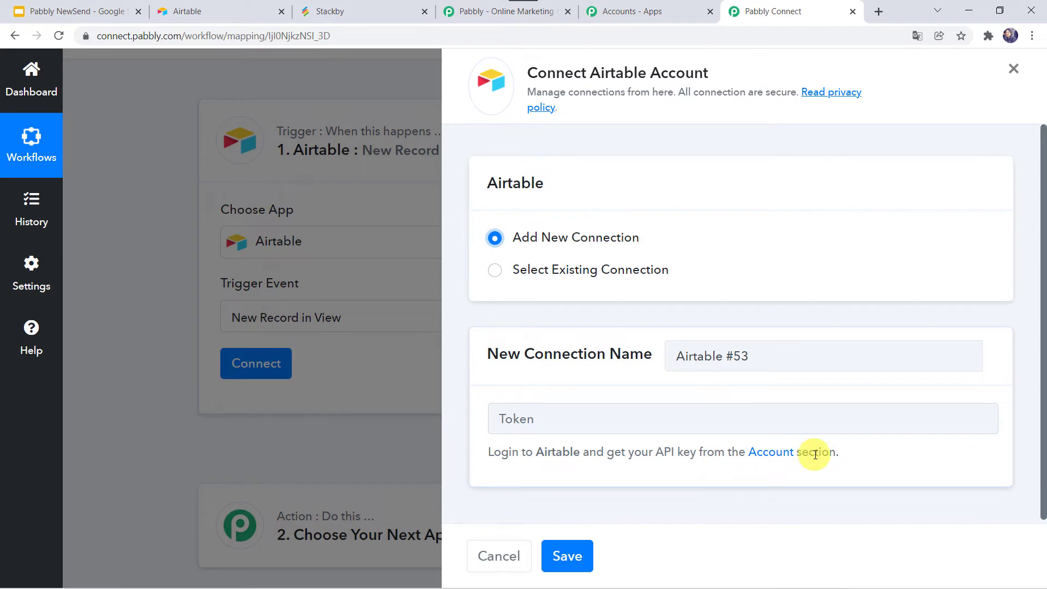
{"action": "left_click", "coordinate": [201, 19]}
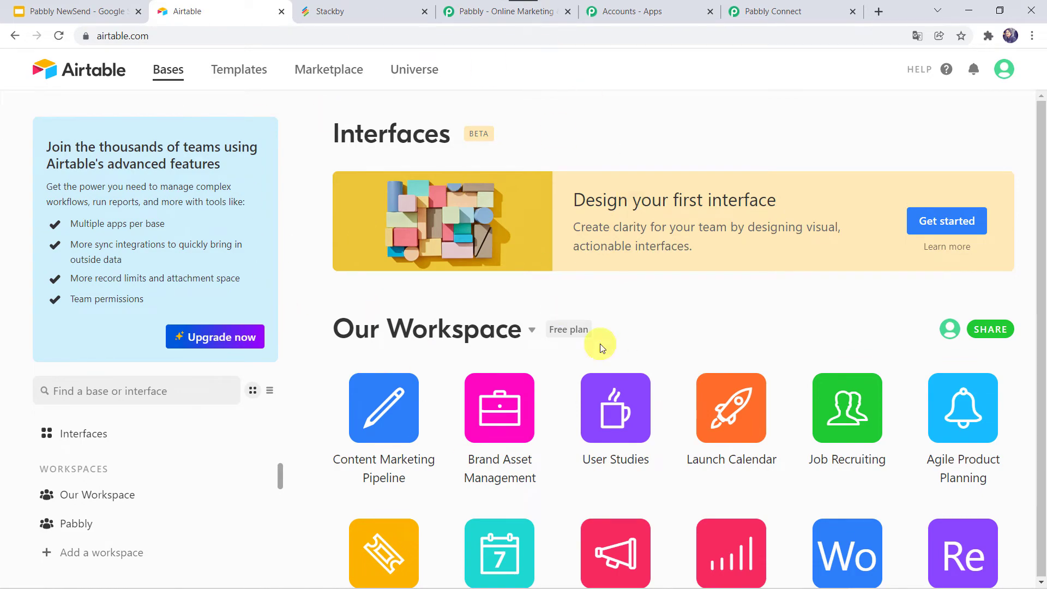
Open the Airtable account settings page from the avatar menu
{"action": "scroll", "coordinate": [600, 344], "scroll_direction": "down", "scroll_amount": 7}
{"action": "scroll", "coordinate": [600, 344], "scroll_direction": "up", "scroll_amount": 7}
{"action": "left_click", "coordinate": [1002, 78]}
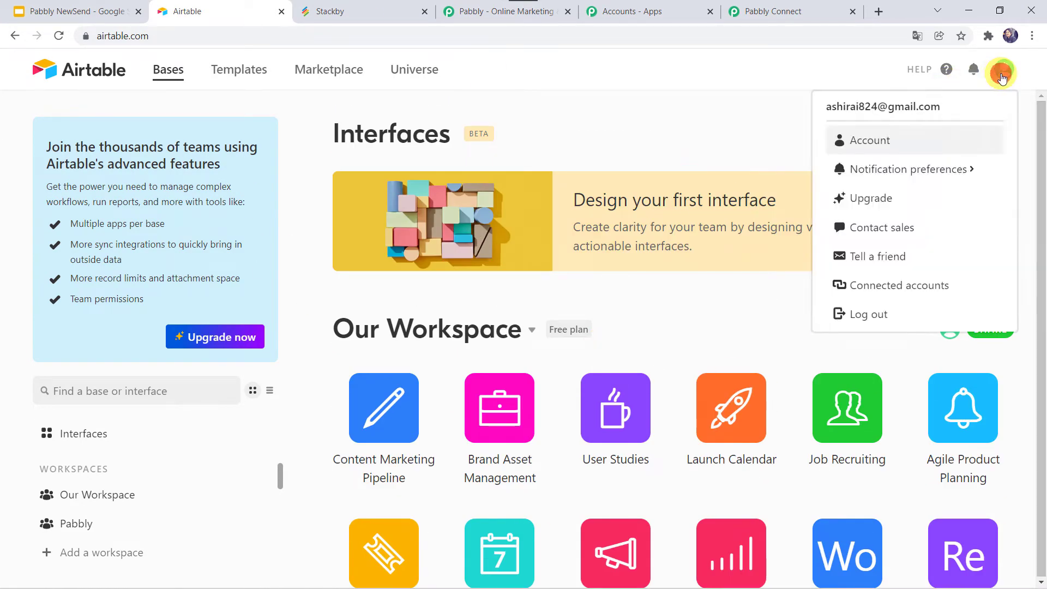
{"action": "left_click", "coordinate": [868, 141]}
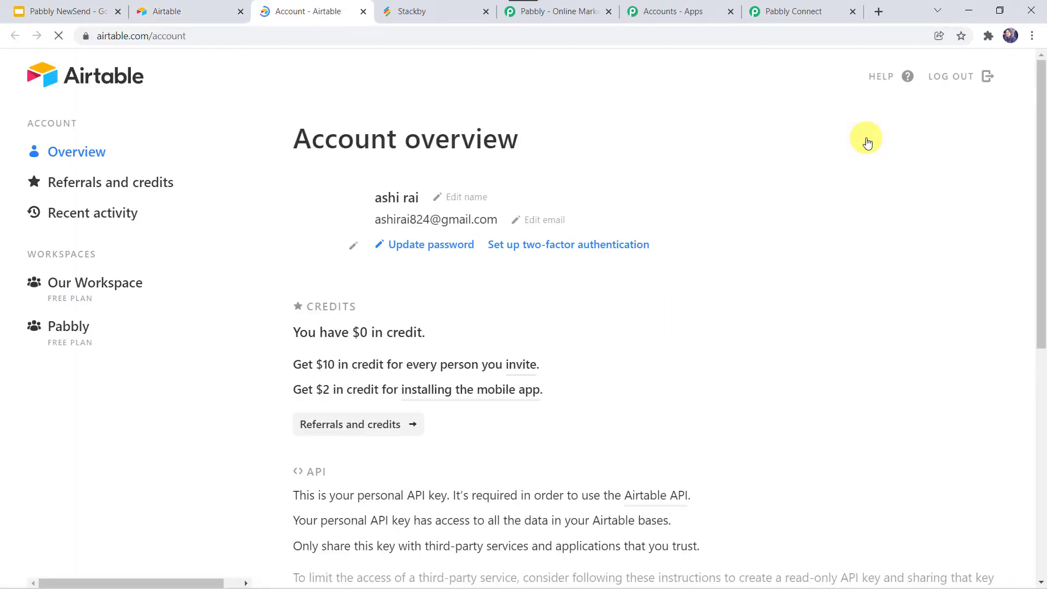
Copy the personal API key and return to Pabbly Connect
{"action": "scroll", "coordinate": [462, 415], "scroll_direction": "down", "scroll_amount": 6}
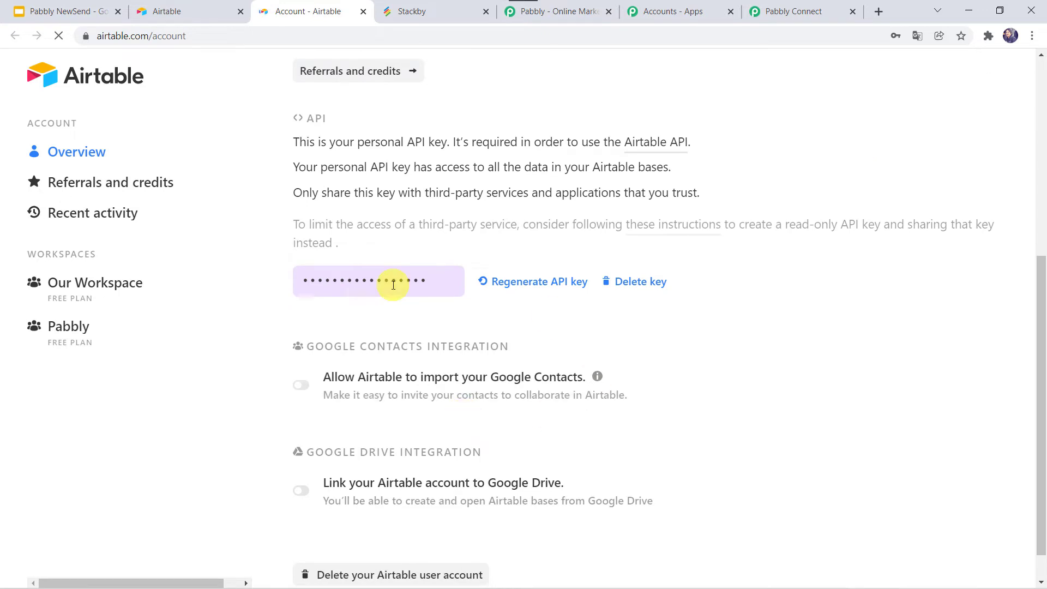
{"action": "left_click", "coordinate": [427, 276]}
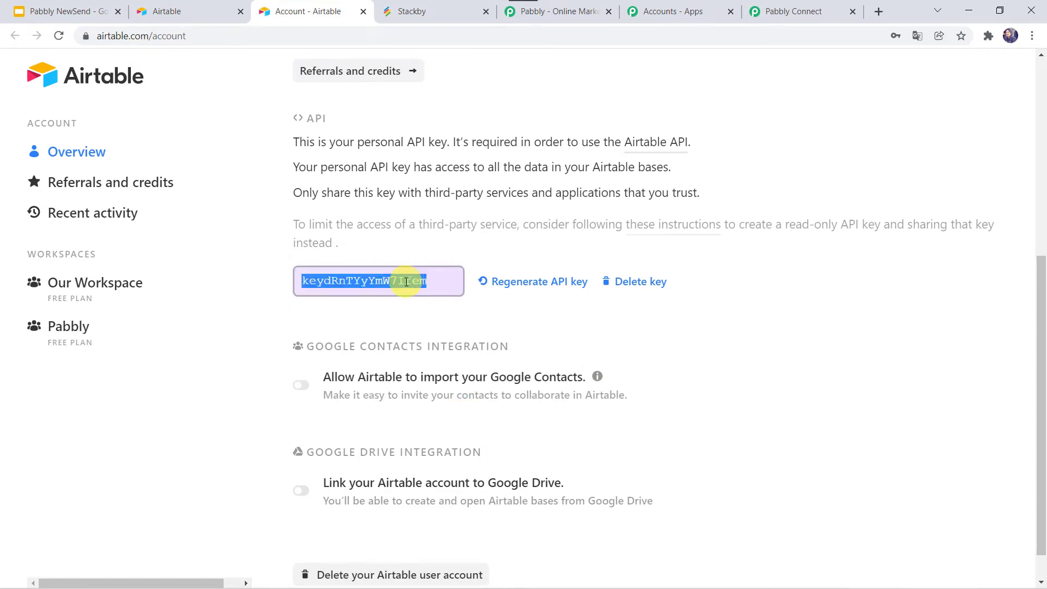
{"action": "right_click", "coordinate": [408, 281]}
{"action": "left_click", "coordinate": [440, 293]}
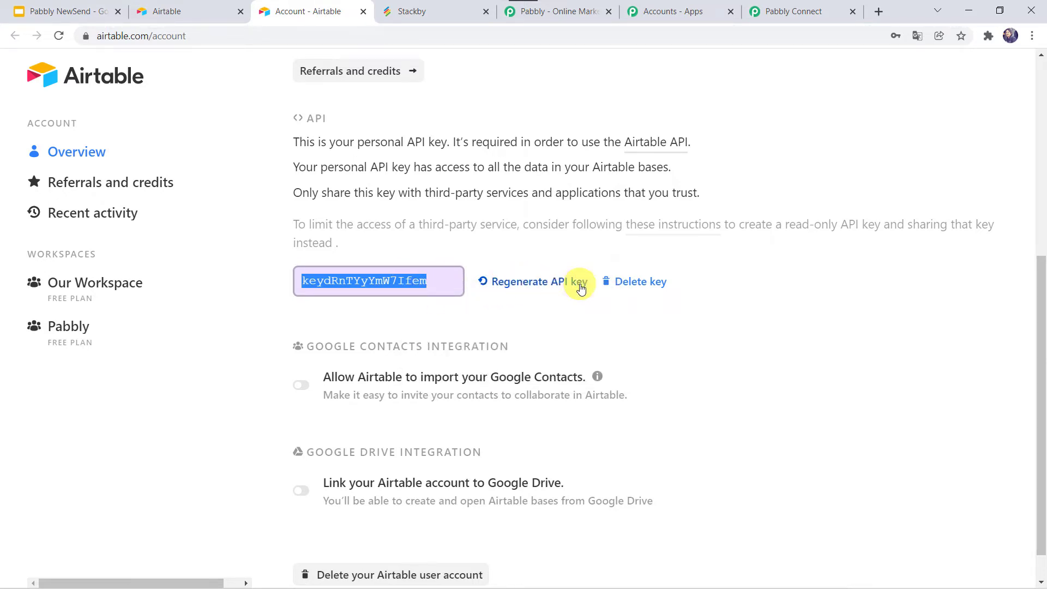
{"action": "left_click", "coordinate": [810, 10]}
Paste the API key as the token, save the Airtable connection, and open the Base list
{"action": "left_click", "coordinate": [553, 423]}
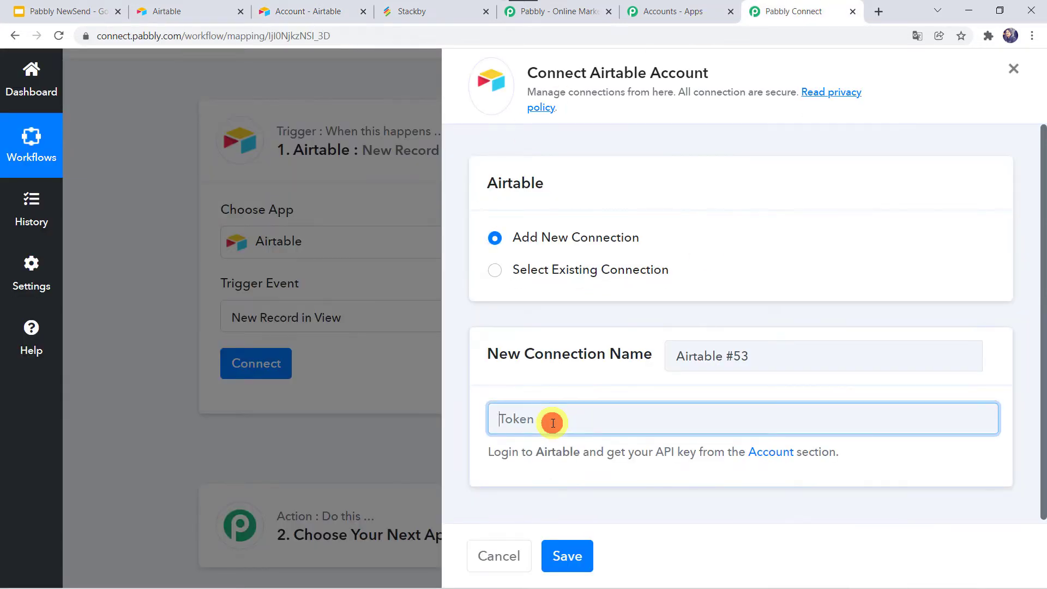
{"action": "right_click", "coordinate": [552, 423]}
{"action": "left_click", "coordinate": [586, 313]}
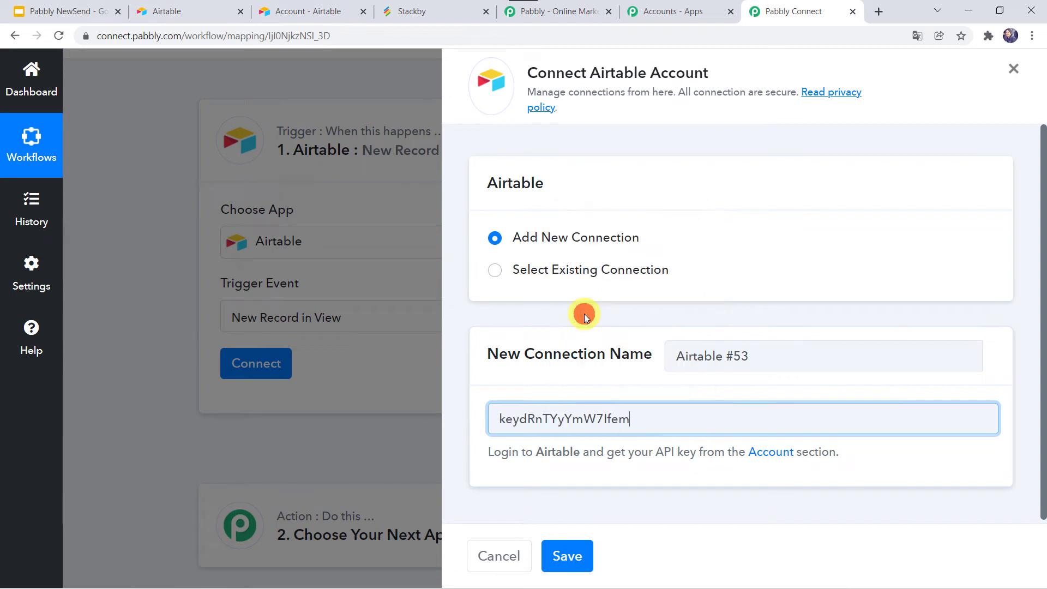
{"action": "left_click", "coordinate": [569, 557]}
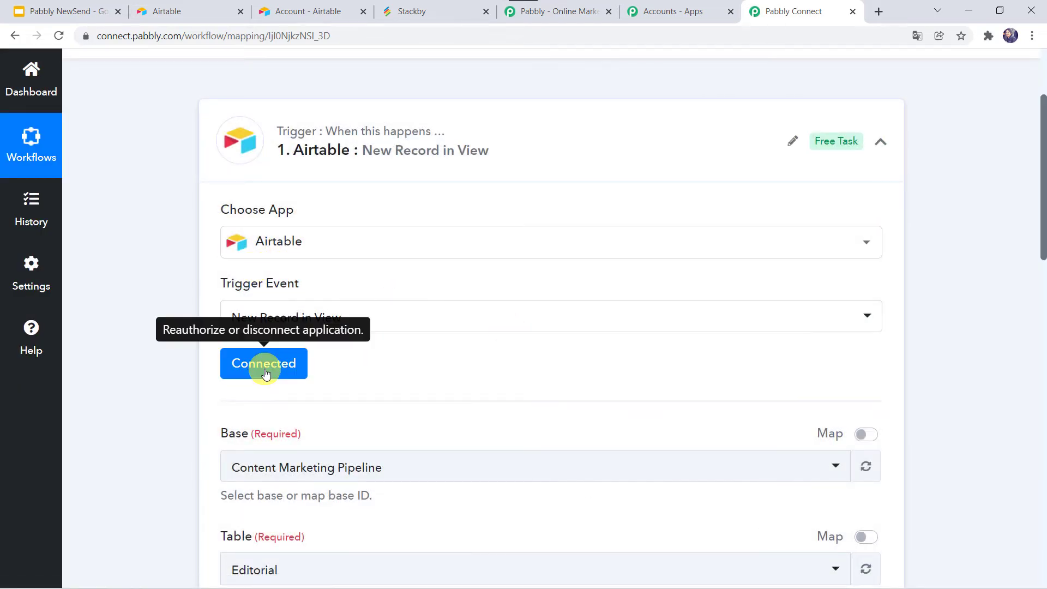
{"action": "scroll", "coordinate": [434, 373], "scroll_direction": "down", "scroll_amount": 1}
{"action": "scroll", "coordinate": [435, 373], "scroll_direction": "down", "scroll_amount": 1}
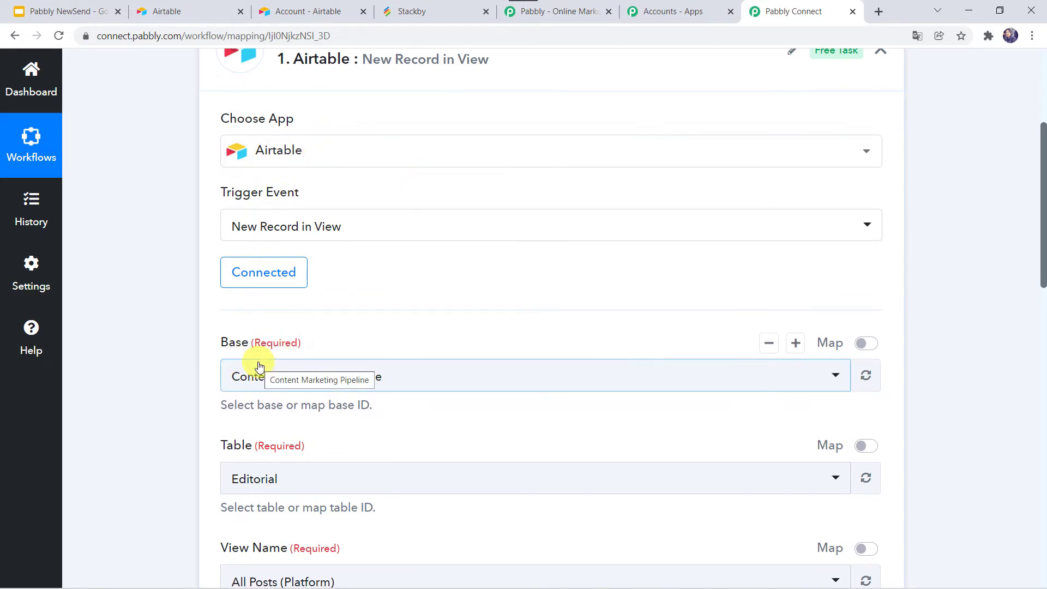
{"action": "left_click", "coordinate": [283, 382]}
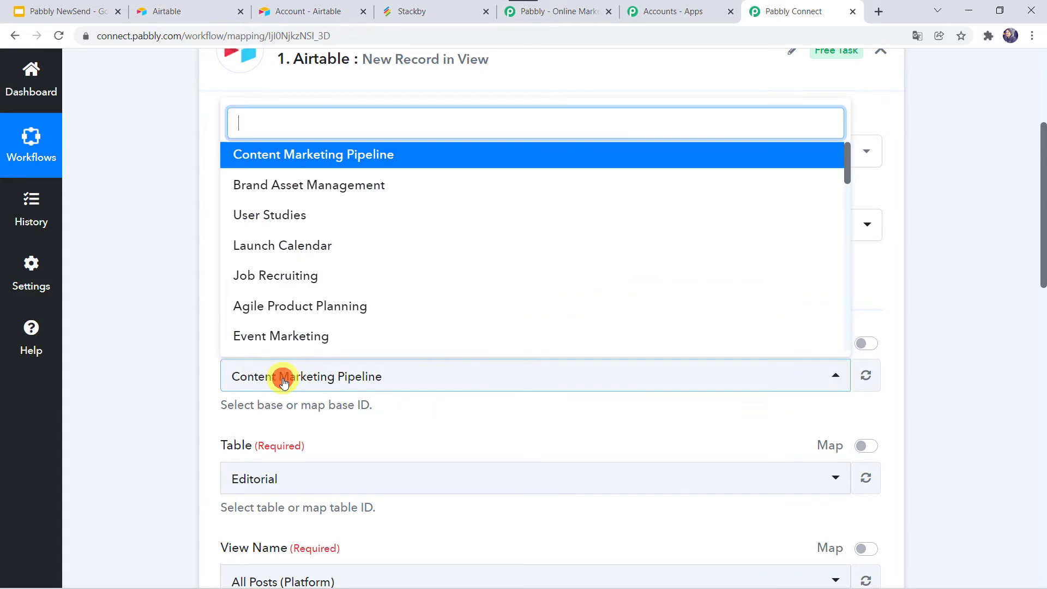
Inspect the empty Customer Data table in the Airtable Stackby base, narrowing the Email column
{"action": "left_click", "coordinate": [164, 11]}
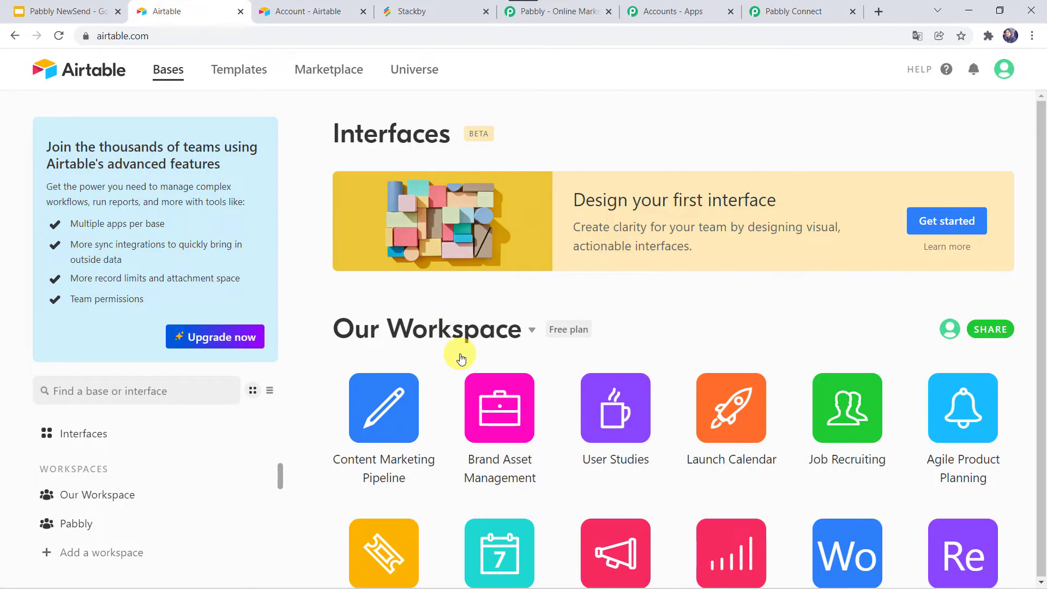
{"action": "scroll", "coordinate": [461, 358], "scroll_direction": "down", "scroll_amount": 10}
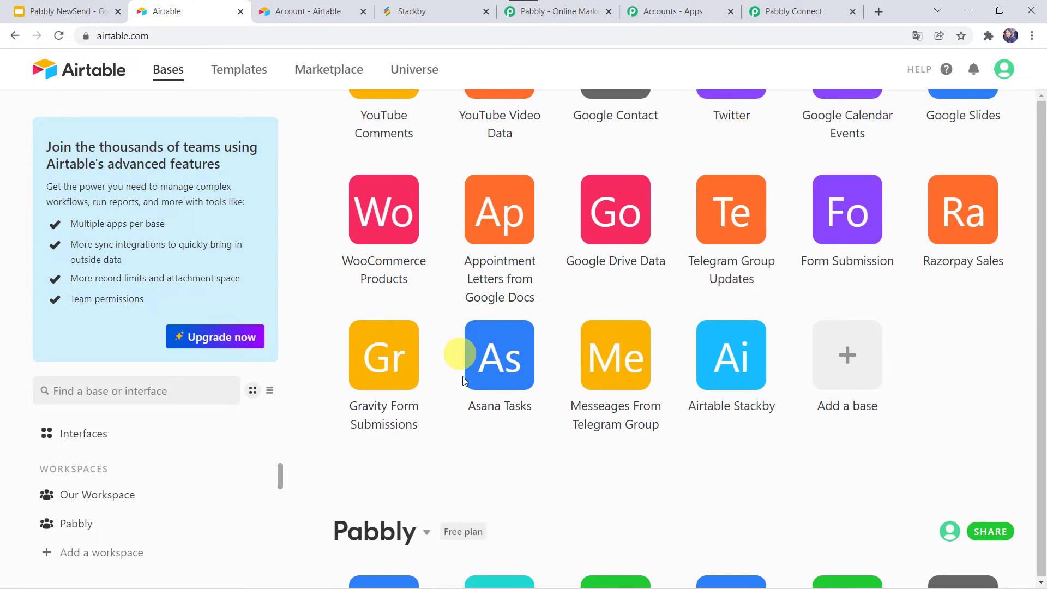
{"action": "left_click", "coordinate": [733, 380]}
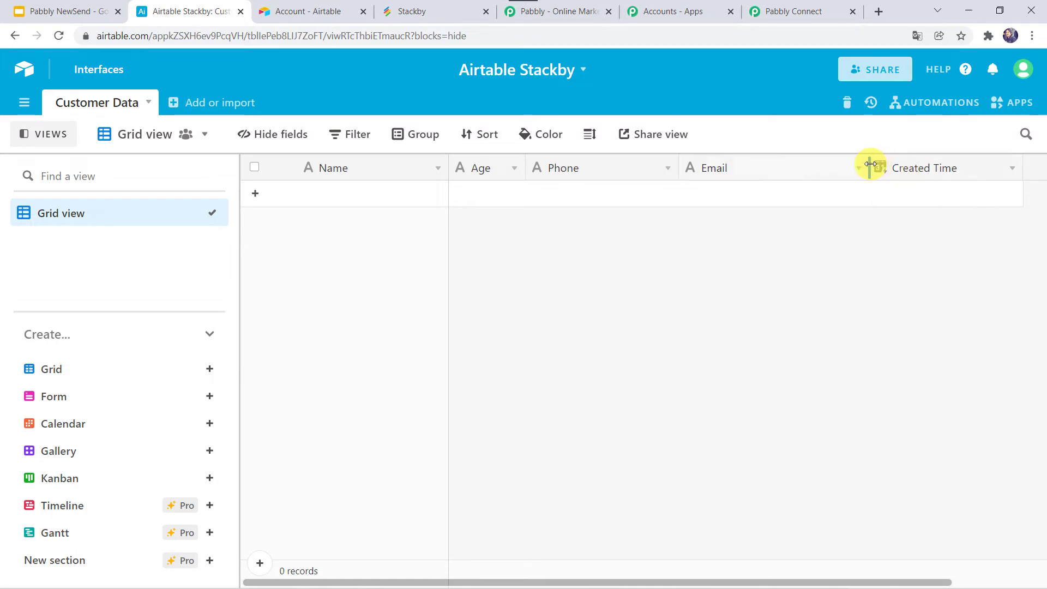
{"action": "left_click_drag", "start_coordinate": [871, 165], "coordinate": [816, 166]}
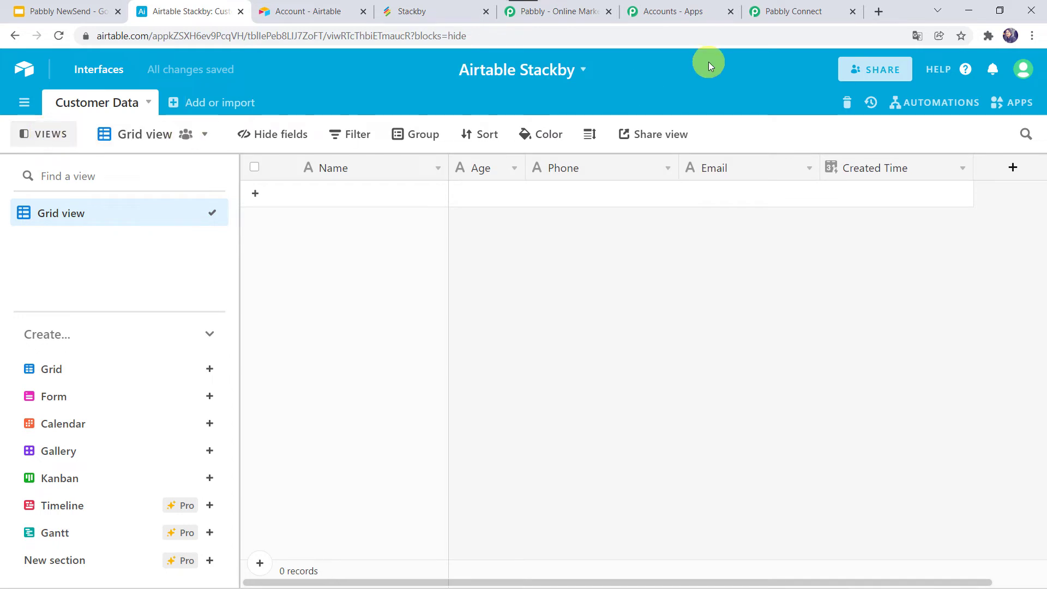
{"action": "left_click", "coordinate": [806, 7]}
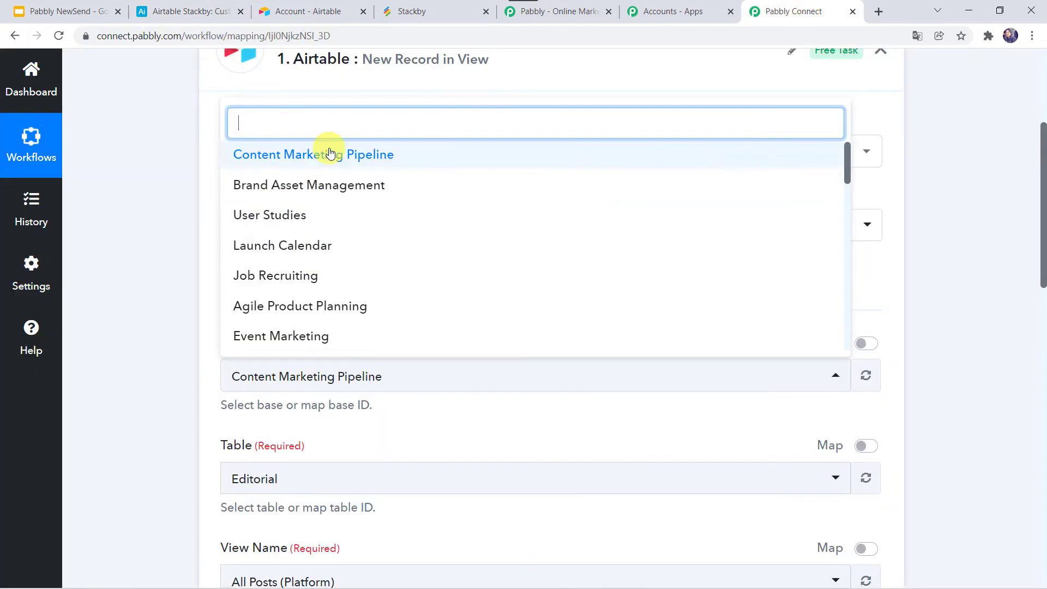
Point the trigger at base Airtable Stackby, table Customer Data and Grid view
{"action": "type", "text": "ai"}
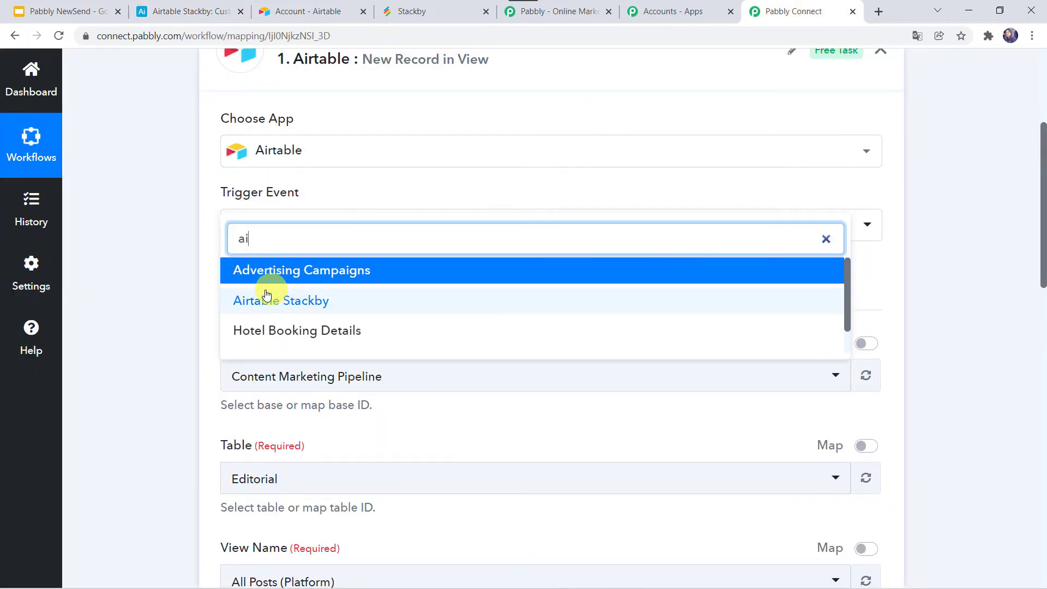
{"action": "left_click", "coordinate": [317, 299]}
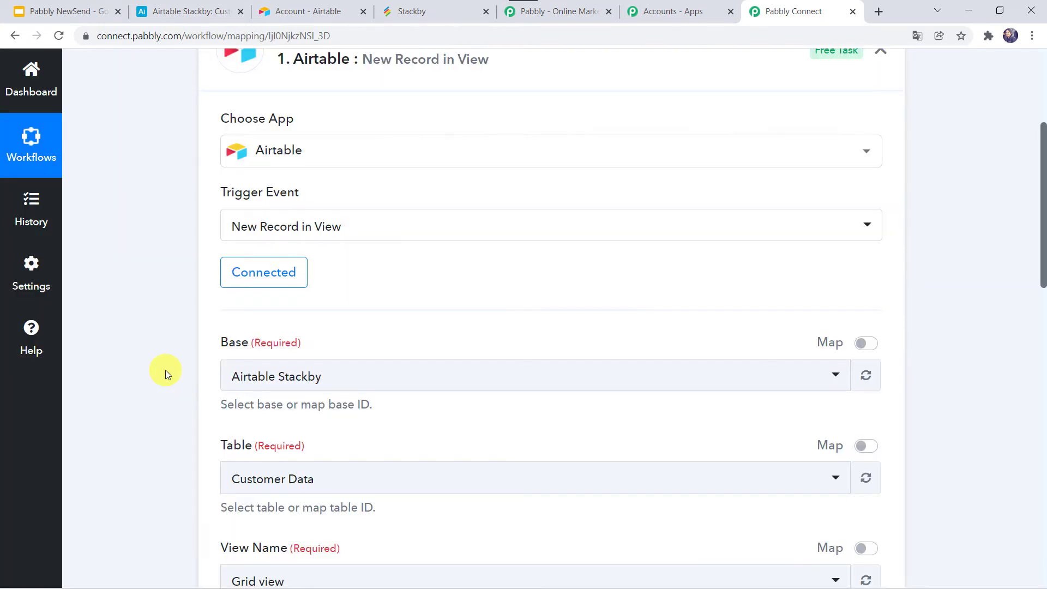
{"action": "scroll", "coordinate": [165, 370], "scroll_direction": "down", "scroll_amount": 3}
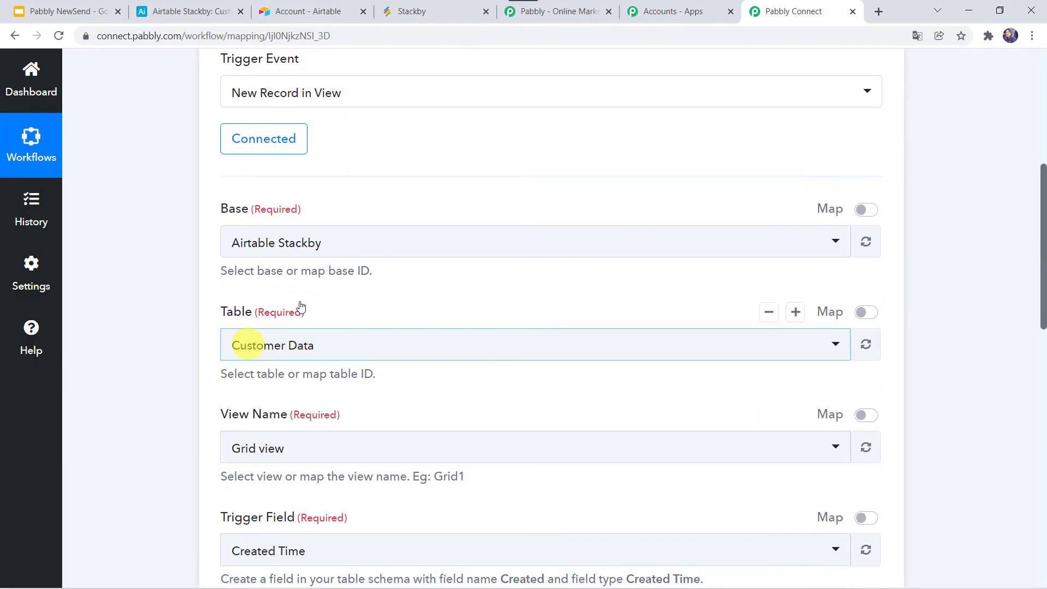
{"action": "left_click", "coordinate": [267, 345]}
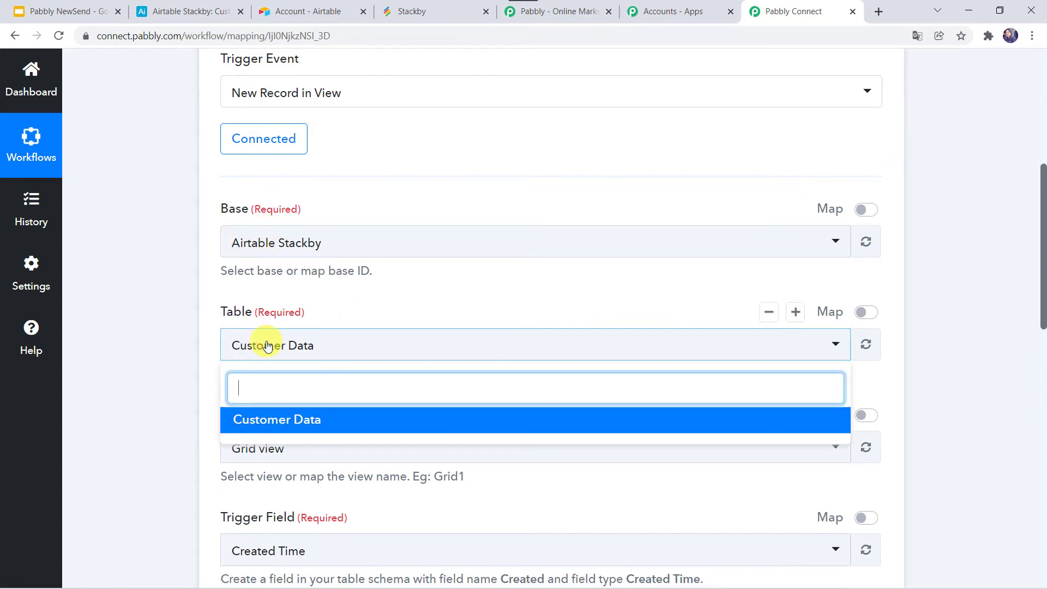
{"action": "scroll", "coordinate": [198, 345], "scroll_direction": "down", "scroll_amount": 2}
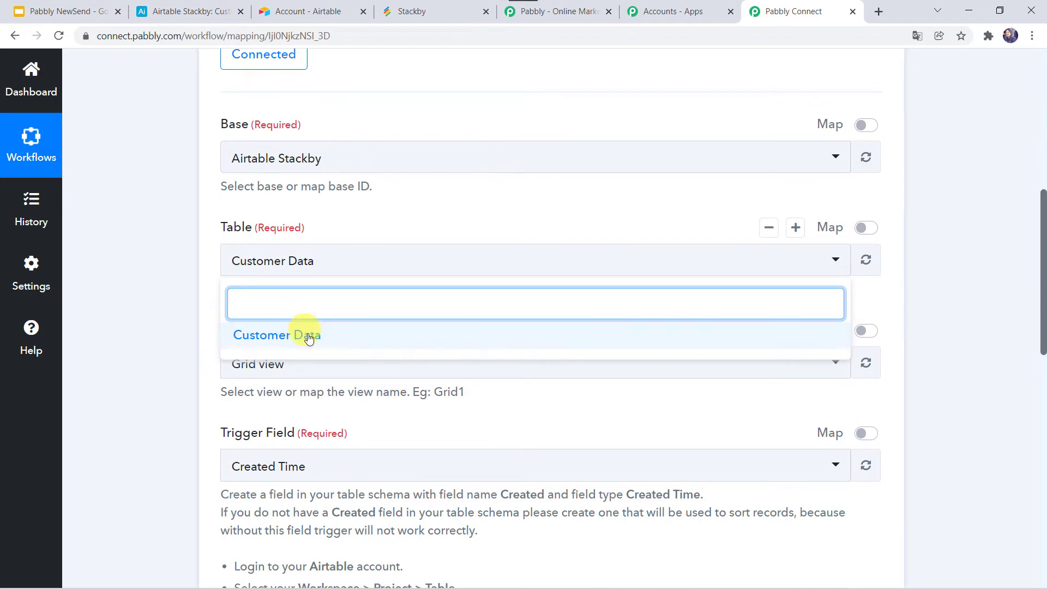
{"action": "left_click", "coordinate": [308, 339]}
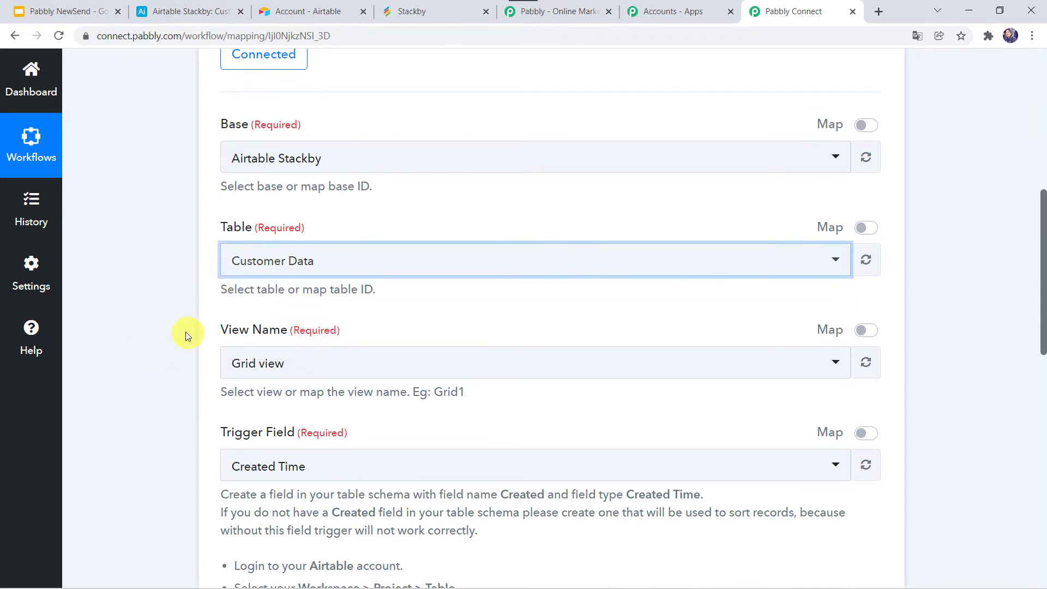
{"action": "scroll", "coordinate": [184, 333], "scroll_direction": "down", "scroll_amount": 1}
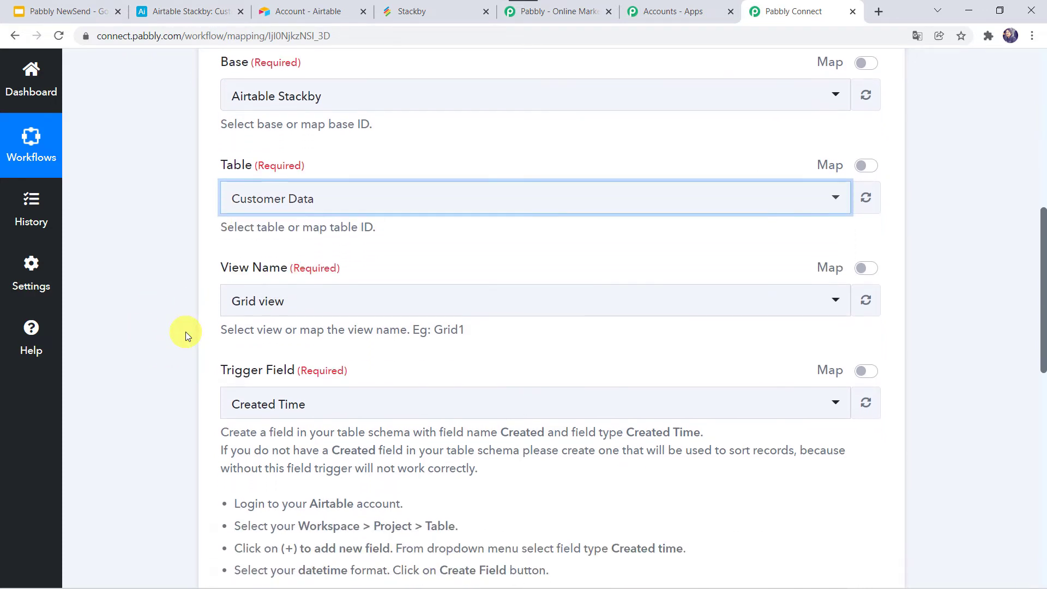
{"action": "left_click", "coordinate": [281, 301]}
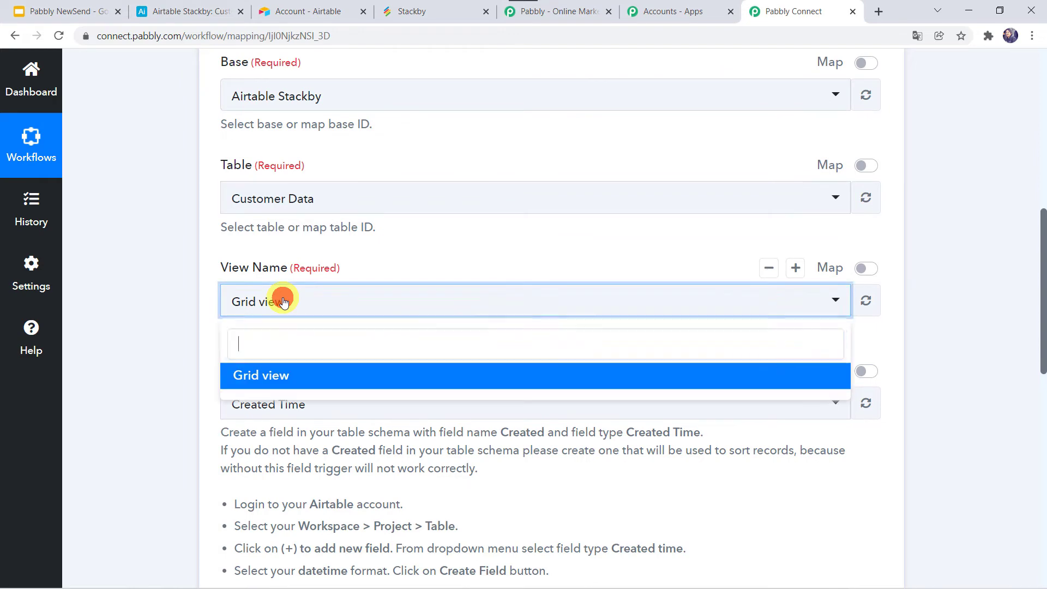
{"action": "left_click", "coordinate": [254, 384]}
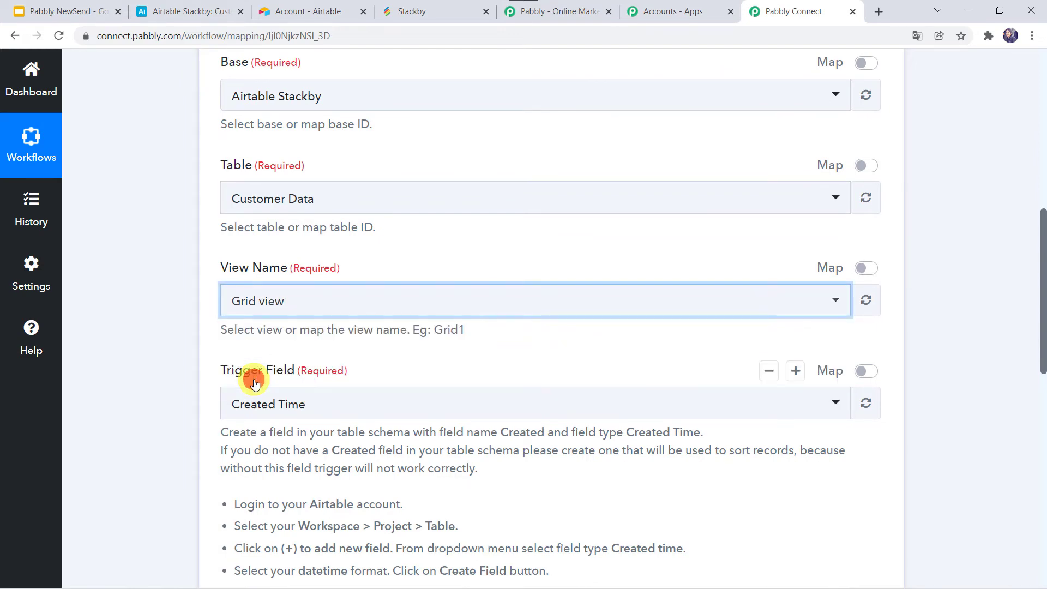
{"action": "scroll", "coordinate": [123, 385], "scroll_direction": "down", "scroll_amount": 2}
{"action": "scroll", "coordinate": [123, 385], "scroll_direction": "down", "scroll_amount": 1}
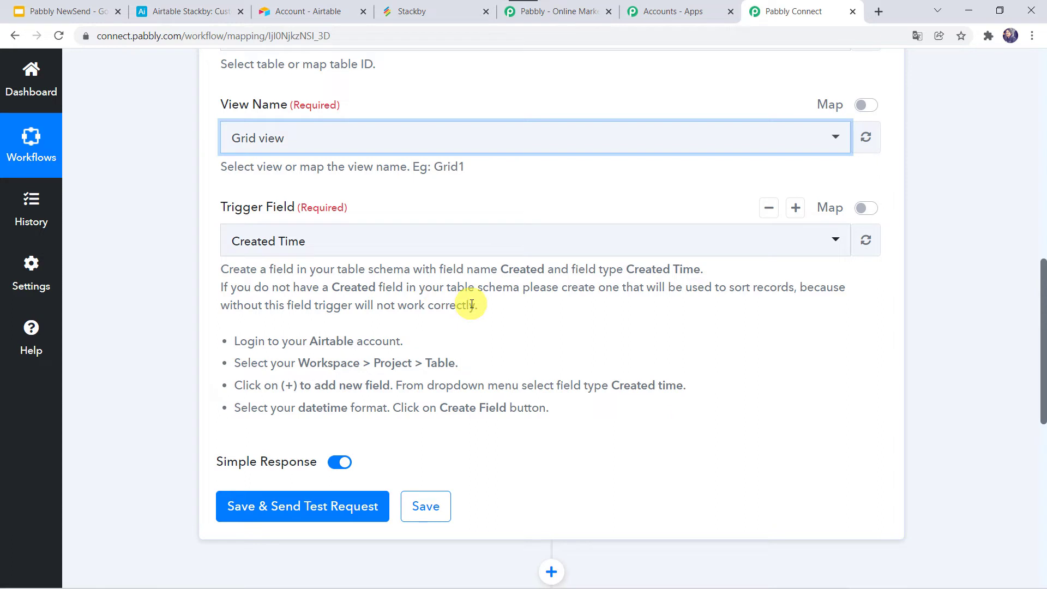
{"action": "left_click", "coordinate": [207, 6]}
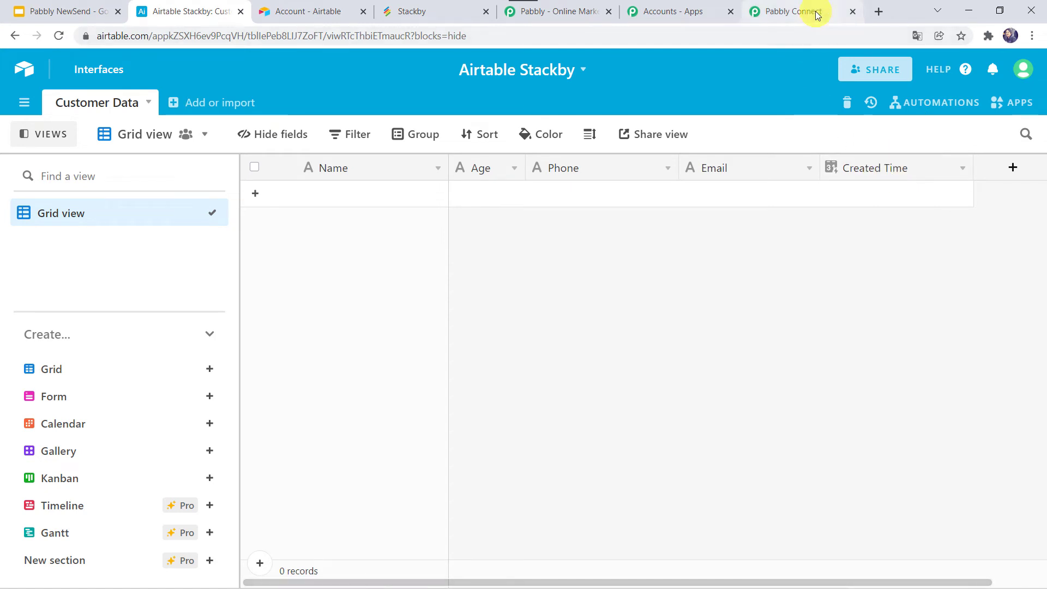
Add a Customer Data record with the customer's name, age 32, phone number and e-mail
{"action": "left_click", "coordinate": [797, 11]}
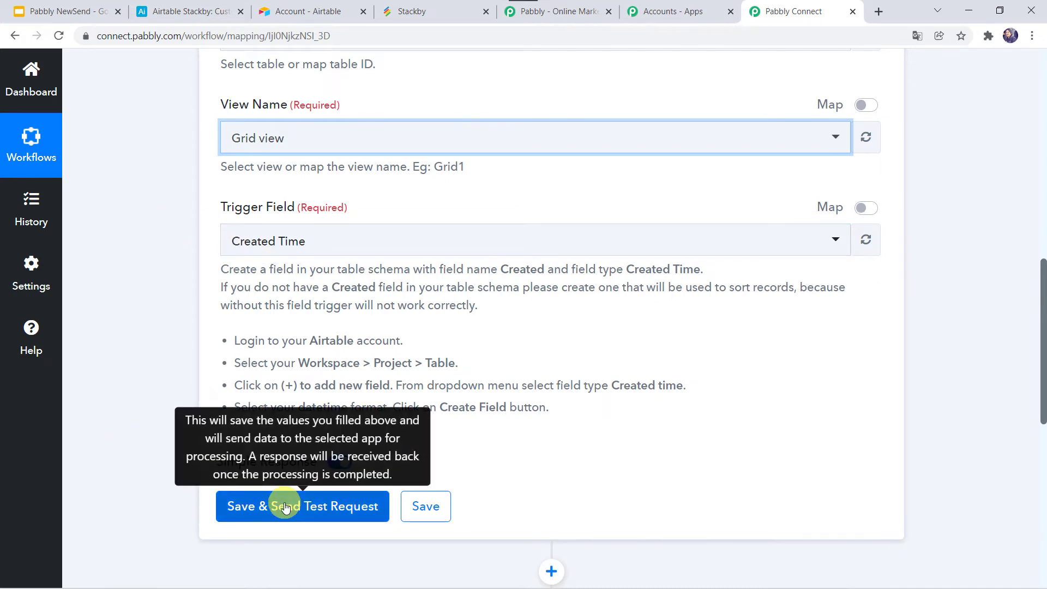
{"action": "left_click", "coordinate": [186, 11]}
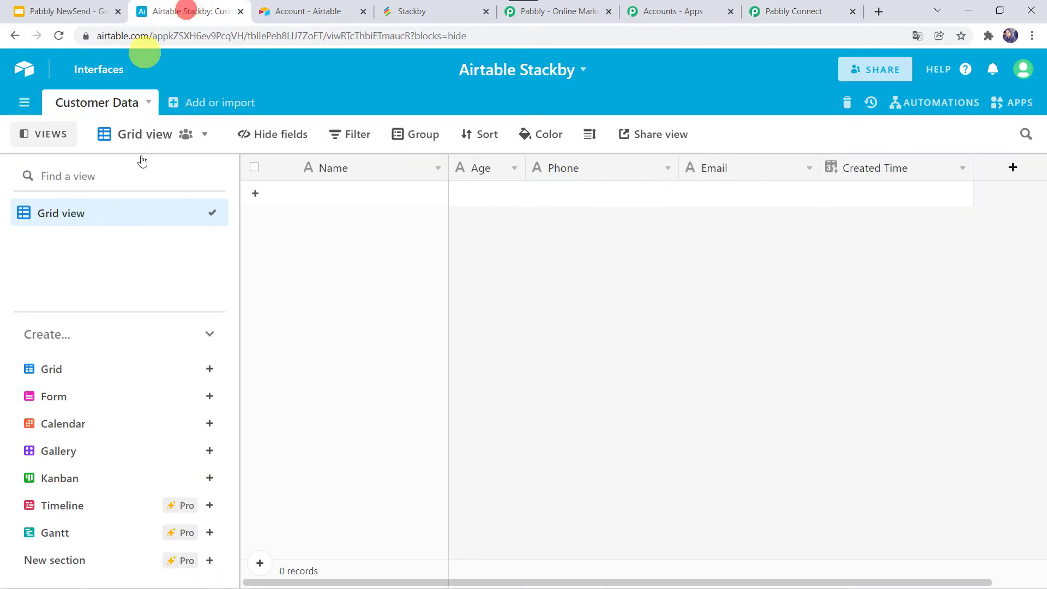
{"action": "left_click", "coordinate": [319, 204]}
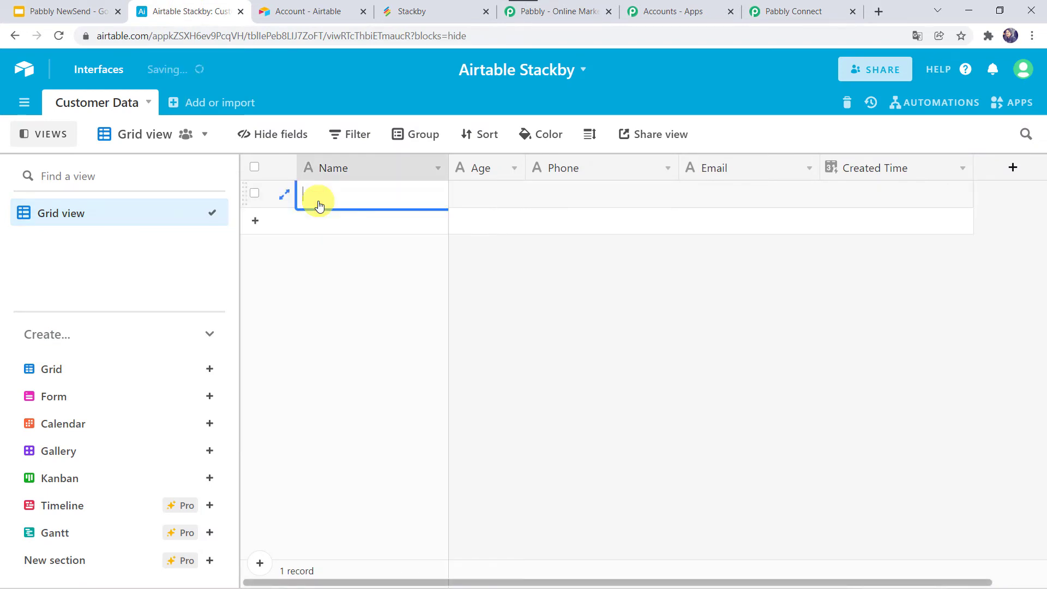
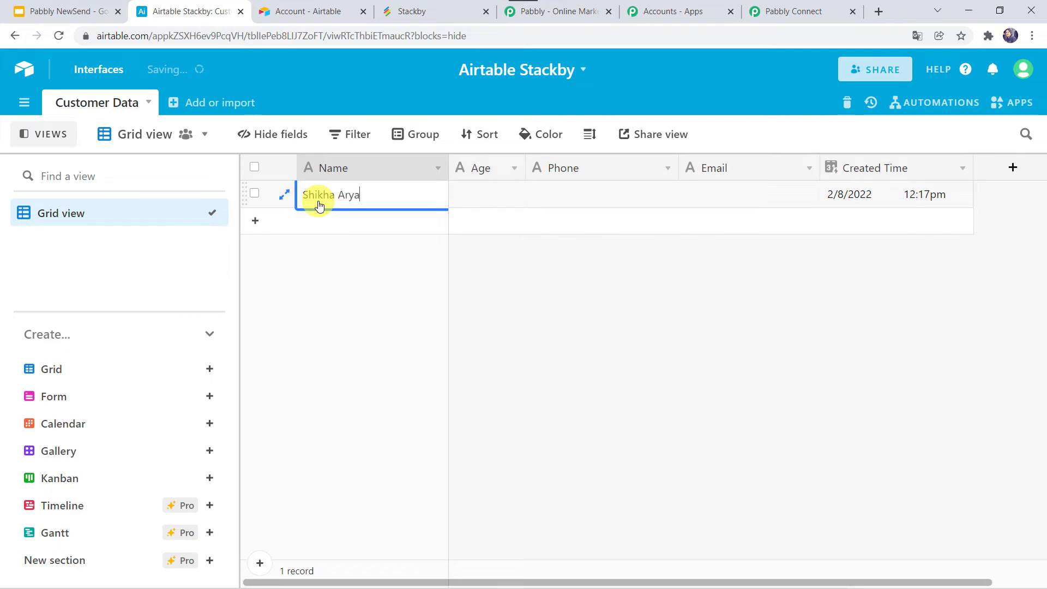
{"action": "key", "text": "Tab"}
{"action": "type", "text": "3"}
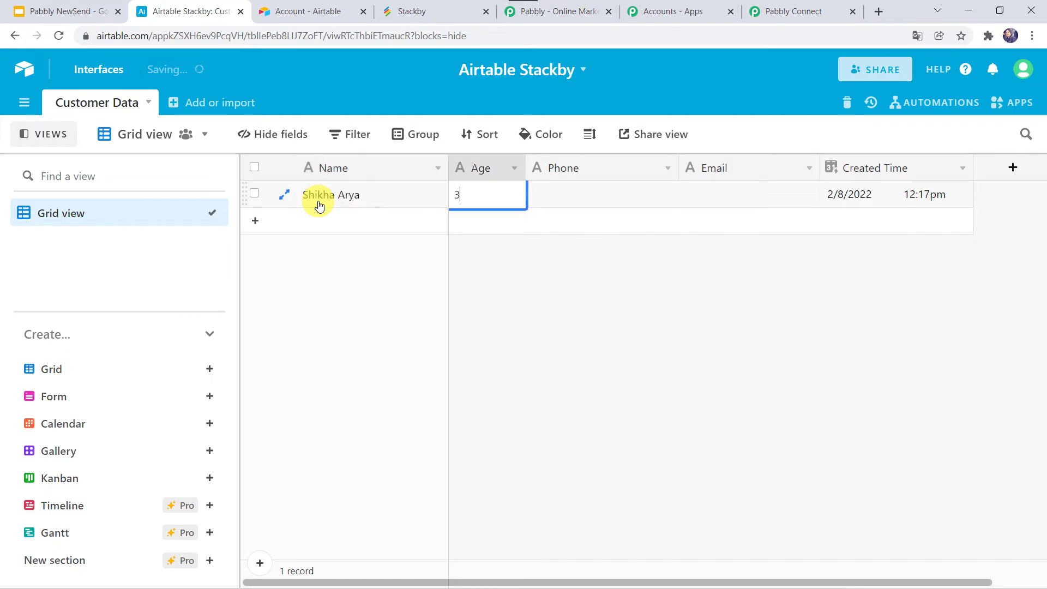
{"action": "key", "text": "Tab"}
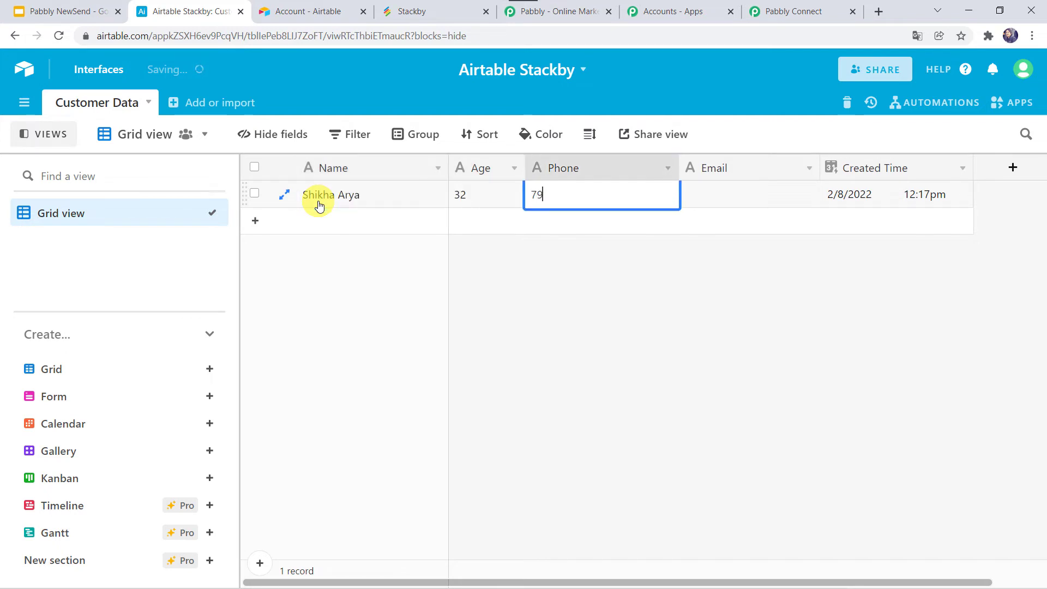
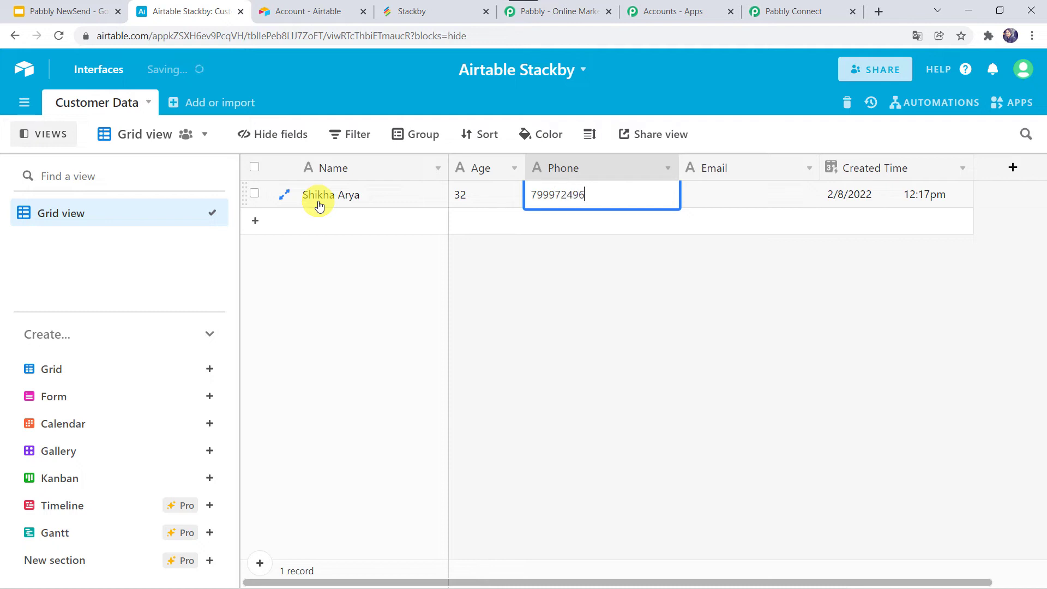
{"action": "key", "text": "Tab"}
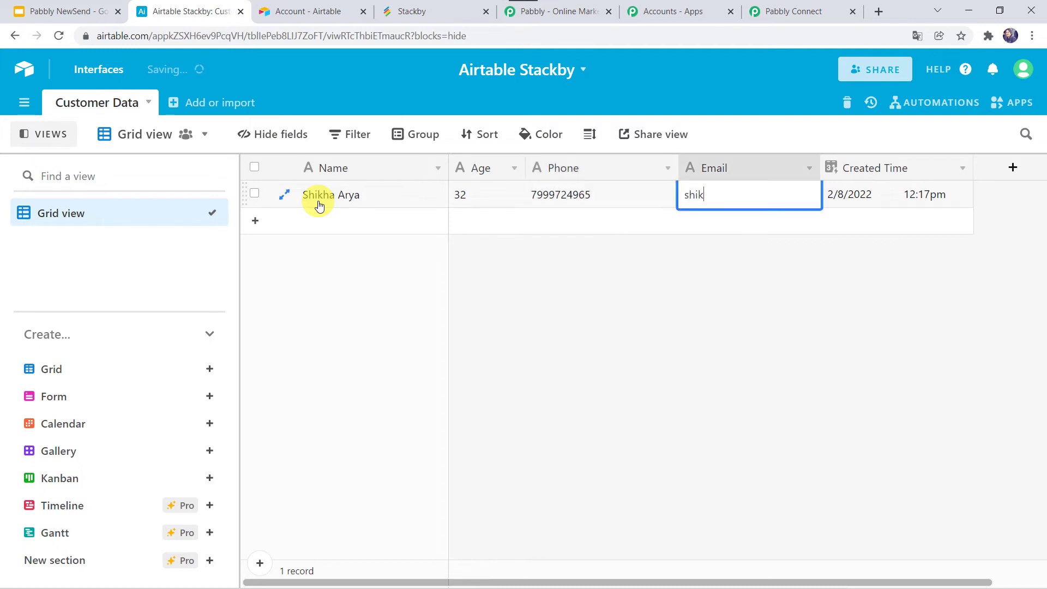
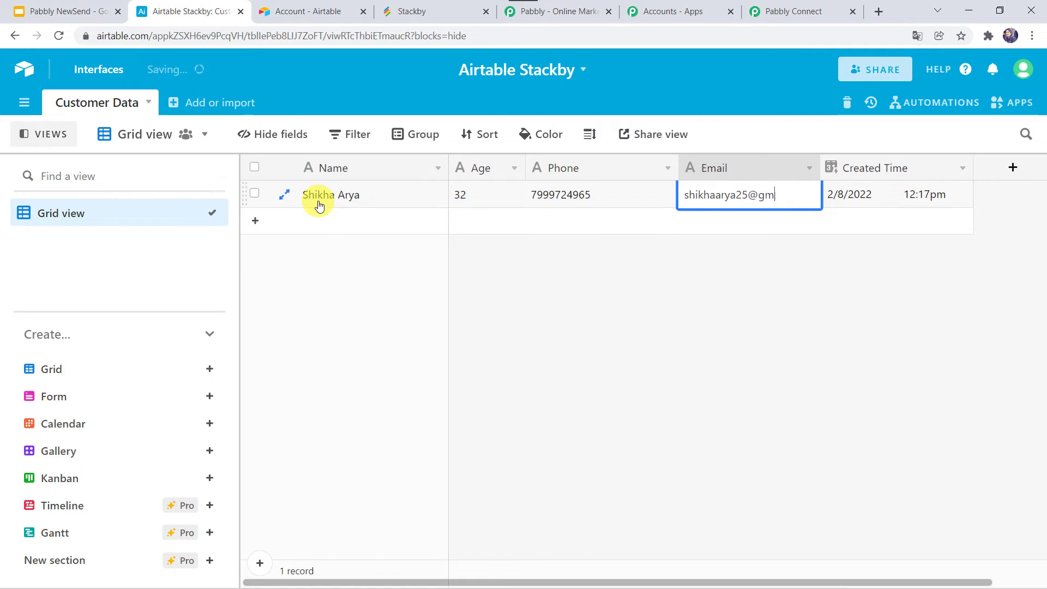
{"action": "key", "text": "Tab"}
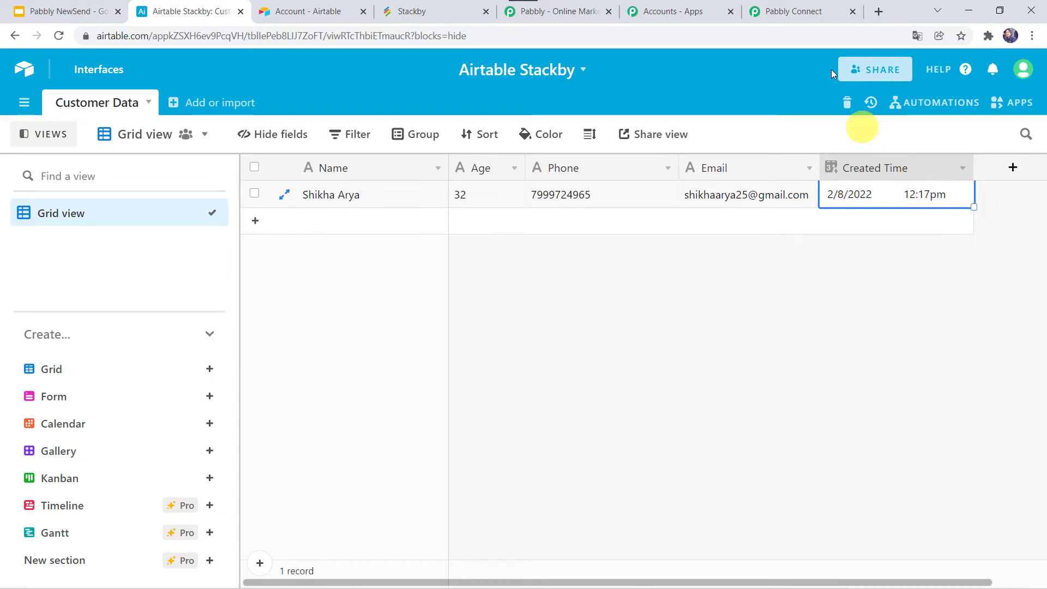
Save the Airtable trigger, send a test request, and review the received record's fields
{"action": "left_click", "coordinate": [816, 14]}
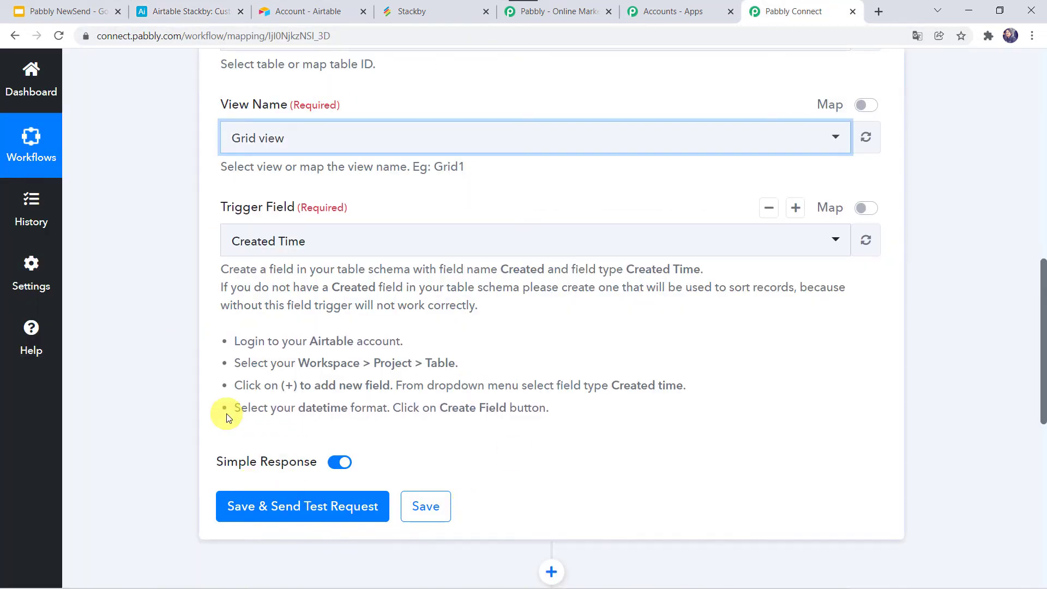
{"action": "scroll", "coordinate": [224, 426], "scroll_direction": "down", "scroll_amount": 2}
{"action": "left_click", "coordinate": [262, 418]}
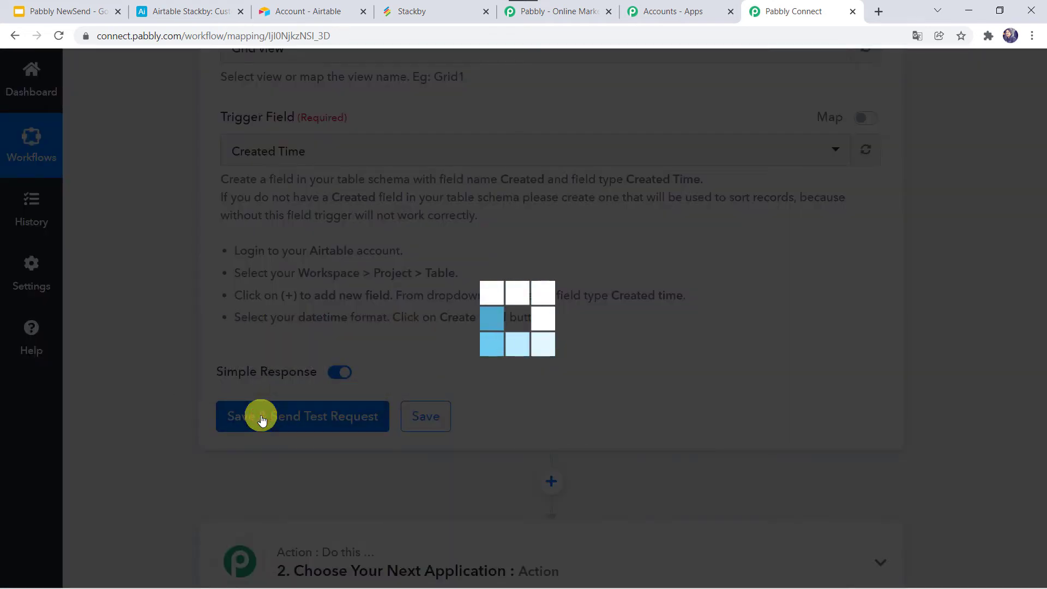
{"action": "scroll", "coordinate": [126, 424], "scroll_direction": "down", "scroll_amount": 6}
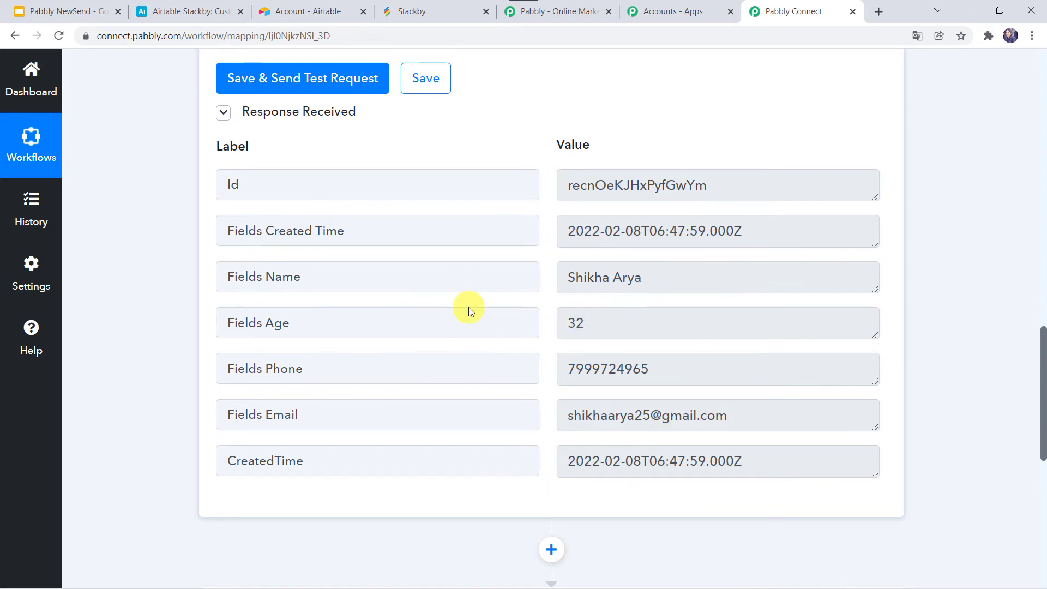
{"action": "scroll", "coordinate": [469, 308], "scroll_direction": "down", "scroll_amount": 2}
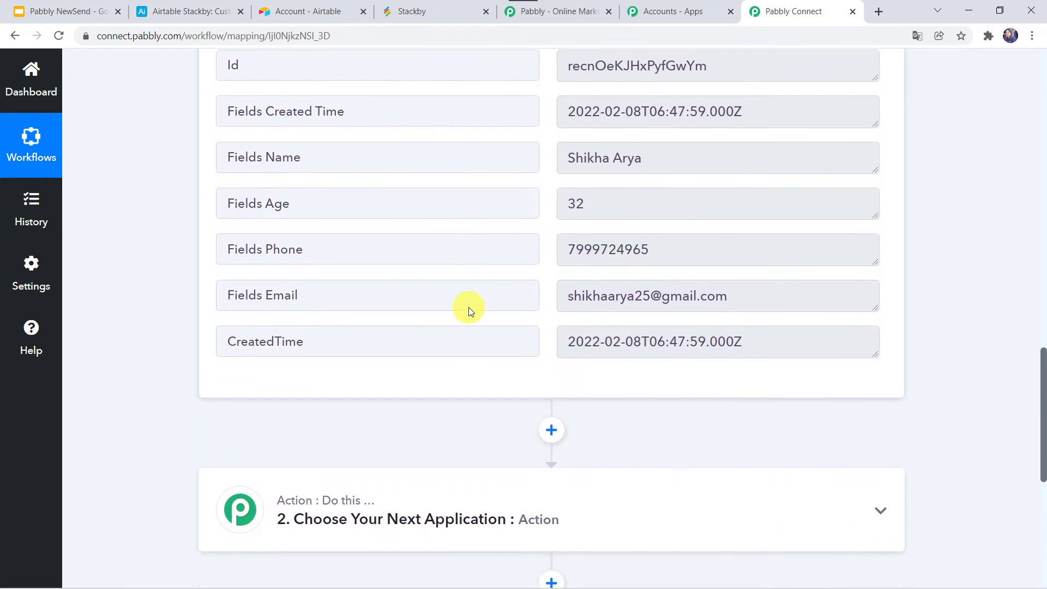
{"action": "scroll", "coordinate": [469, 309], "scroll_direction": "down", "scroll_amount": 2}
{"action": "scroll", "coordinate": [469, 309], "scroll_direction": "down", "scroll_amount": 2}
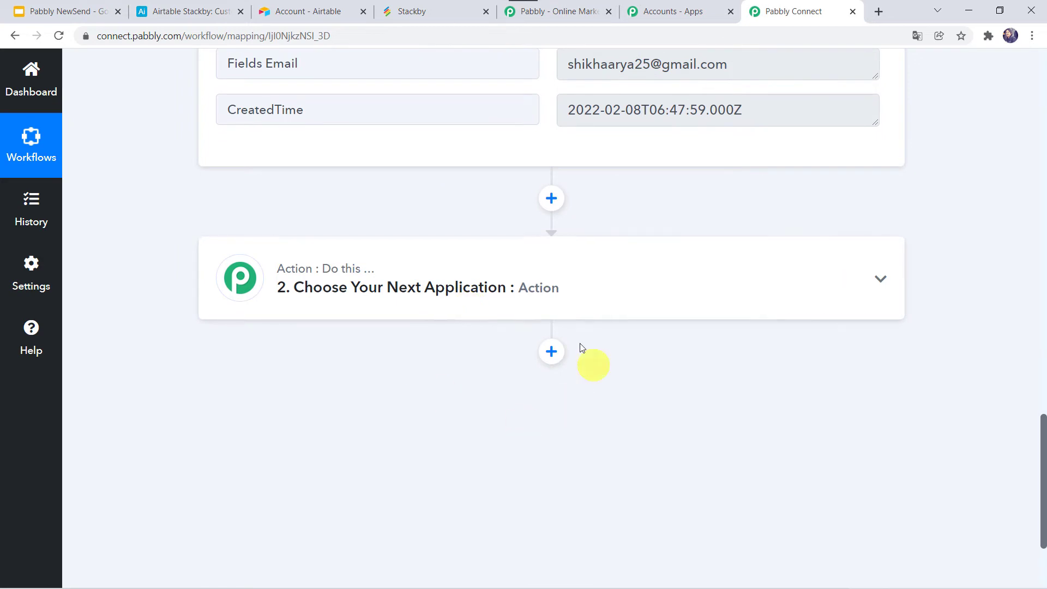
Set the action step to Stackby with the Create a Row action event
{"action": "left_click", "coordinate": [533, 301]}
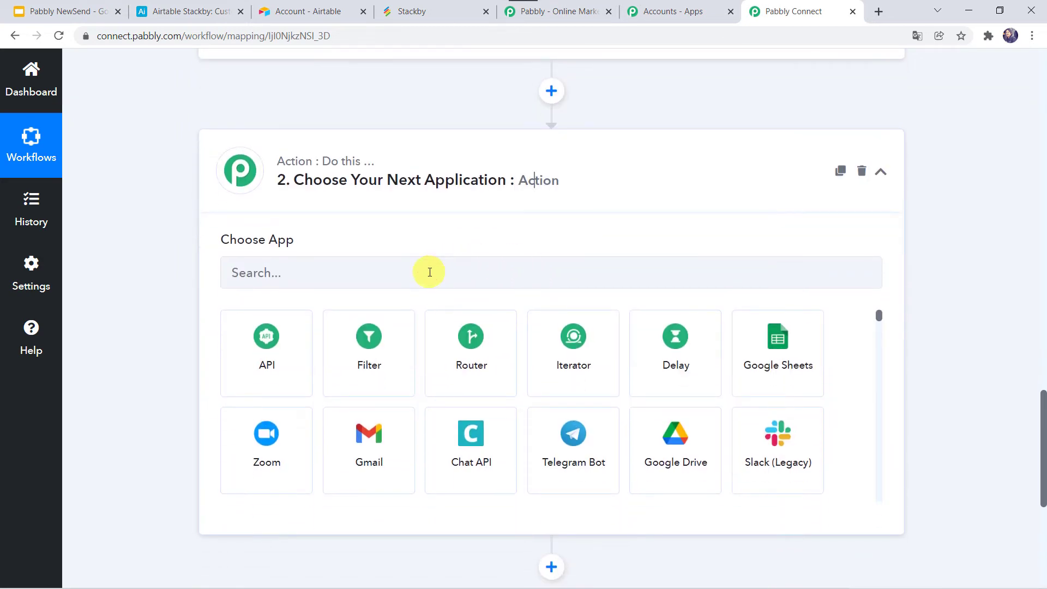
{"action": "left_click", "coordinate": [430, 272]}
{"action": "type", "text": "stackb"}
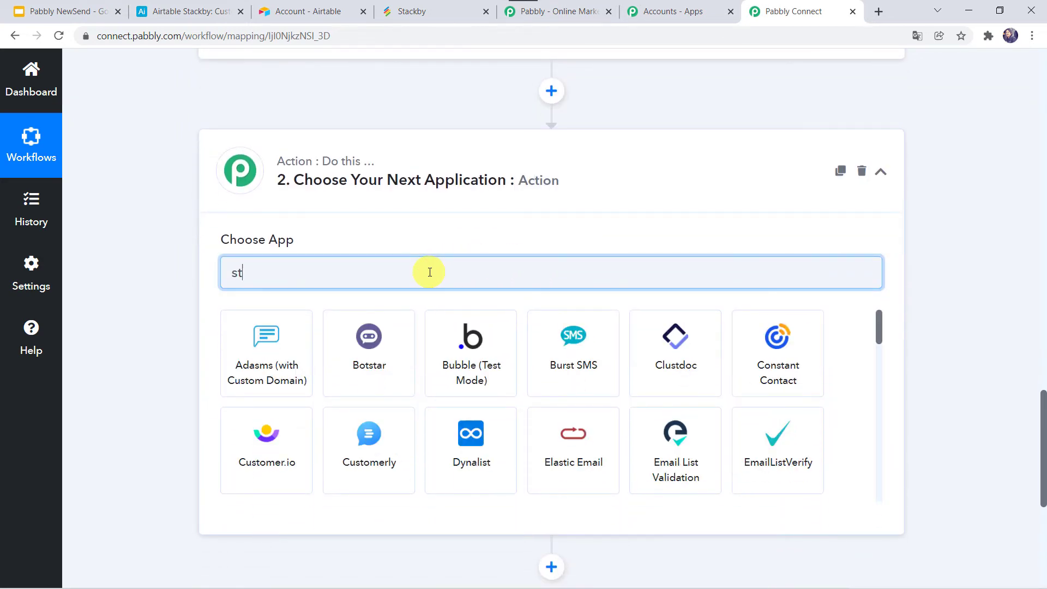
{"action": "left_click", "coordinate": [278, 366]}
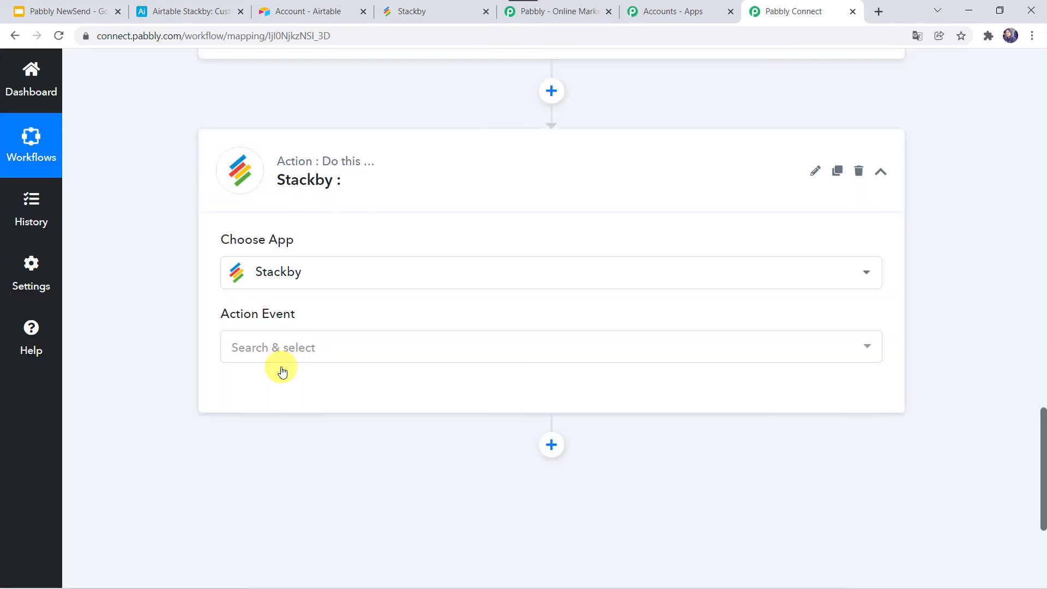
{"action": "left_click", "coordinate": [257, 354]}
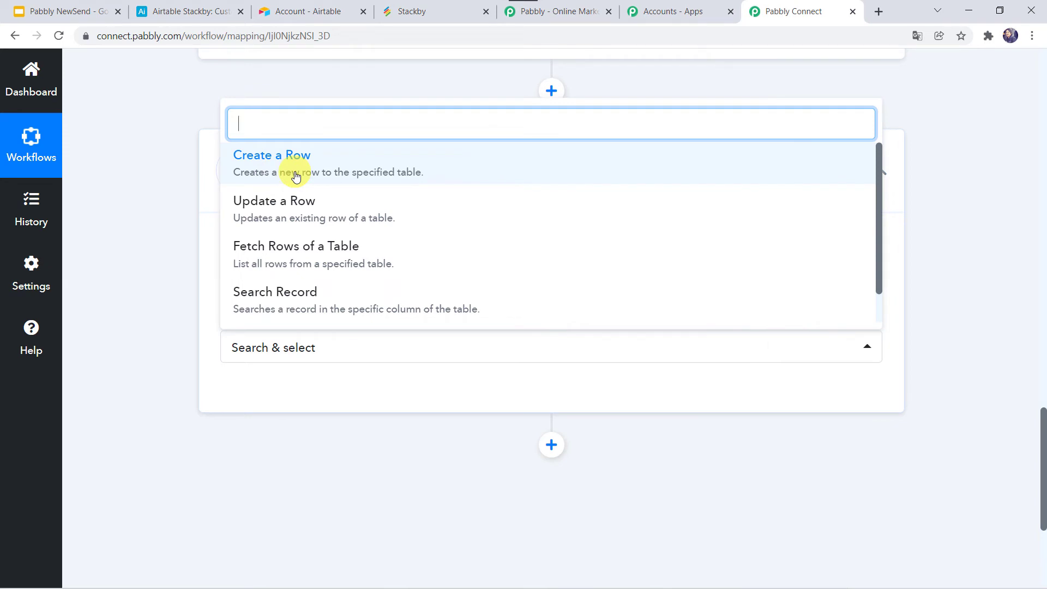
{"action": "left_click", "coordinate": [270, 172]}
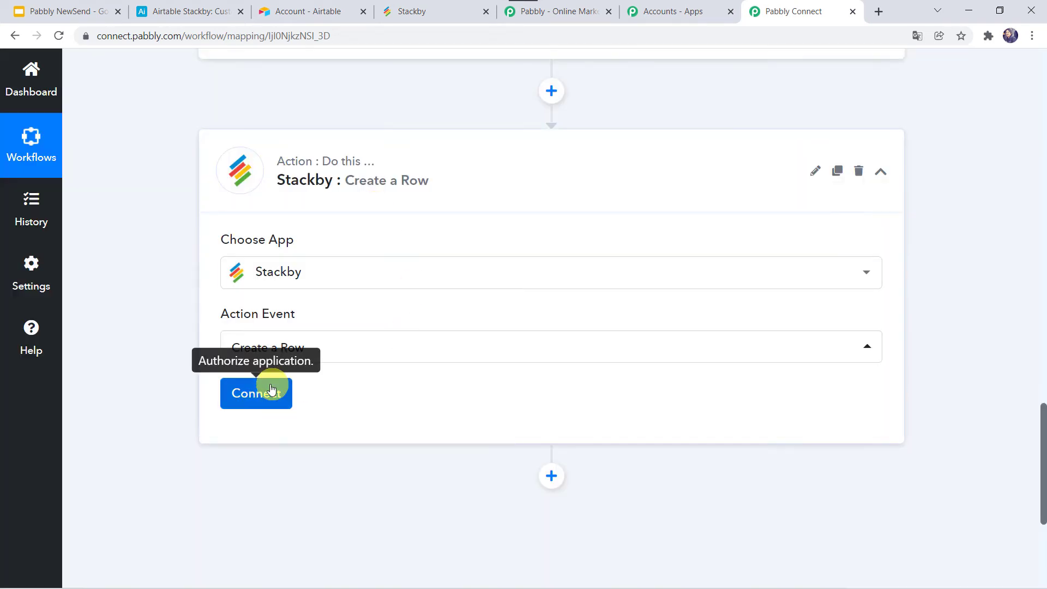
Begin a new Stackby account connection and bring up the Stackby dashboard
{"action": "left_click", "coordinate": [253, 393]}
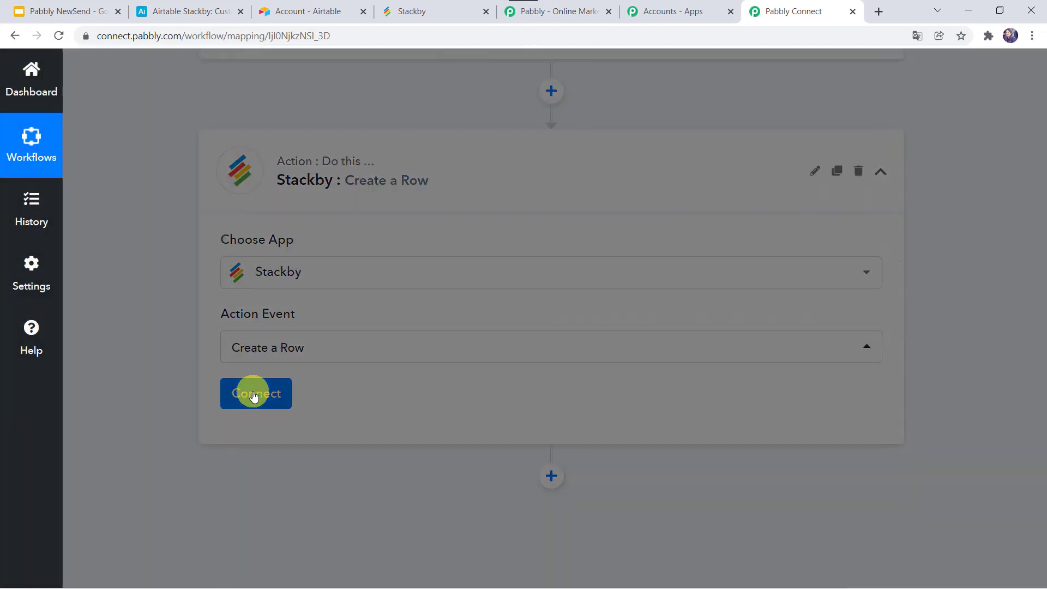
{"action": "left_click", "coordinate": [524, 232]}
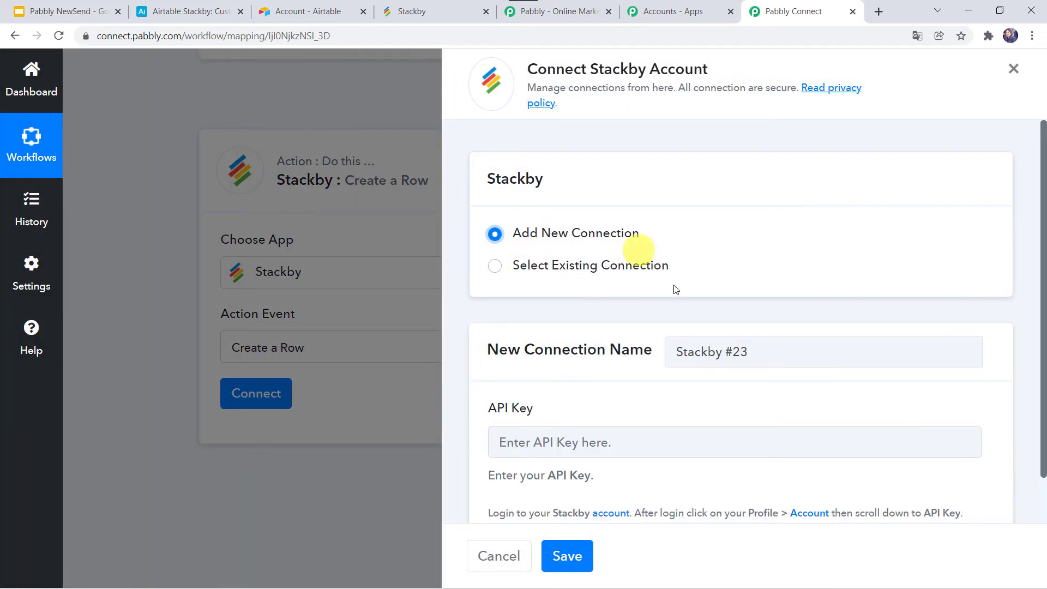
{"action": "scroll", "coordinate": [511, 412], "scroll_direction": "down", "scroll_amount": 1}
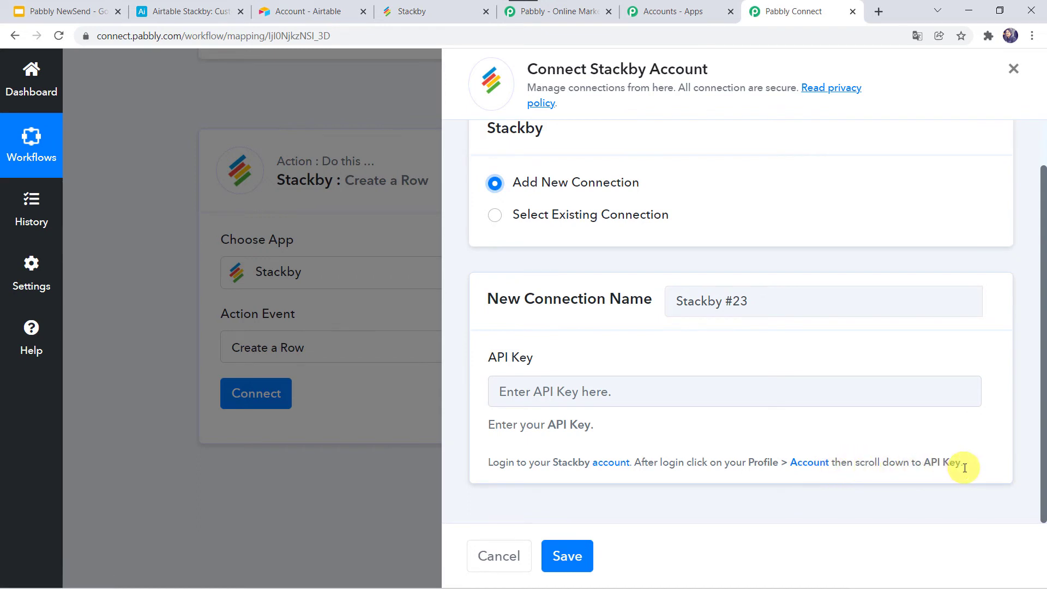
{"action": "left_click", "coordinate": [418, 14]}
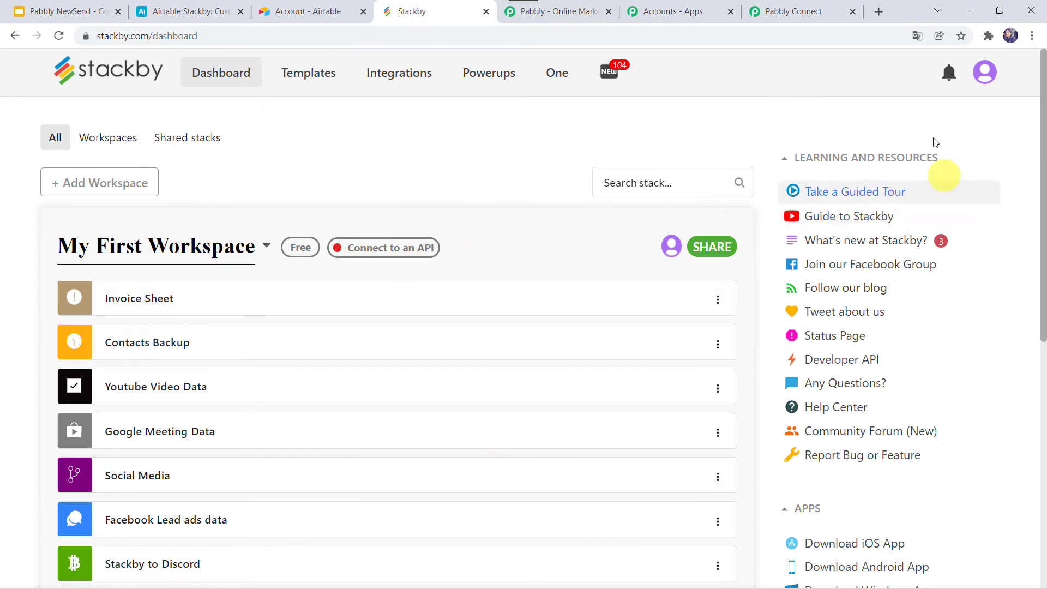
{"action": "left_click", "coordinate": [982, 79]}
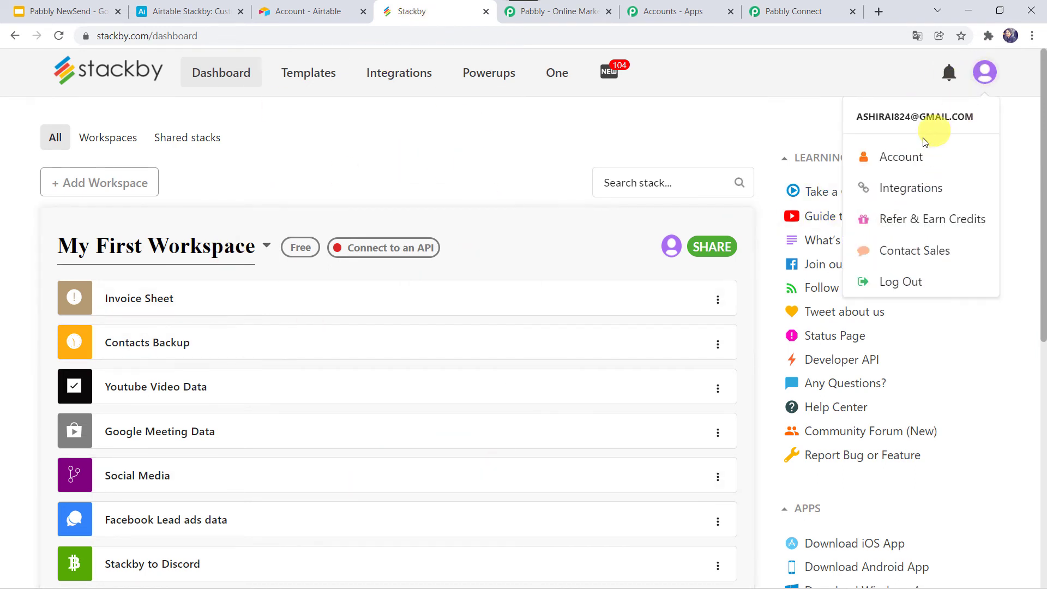
{"action": "left_click", "coordinate": [904, 152]}
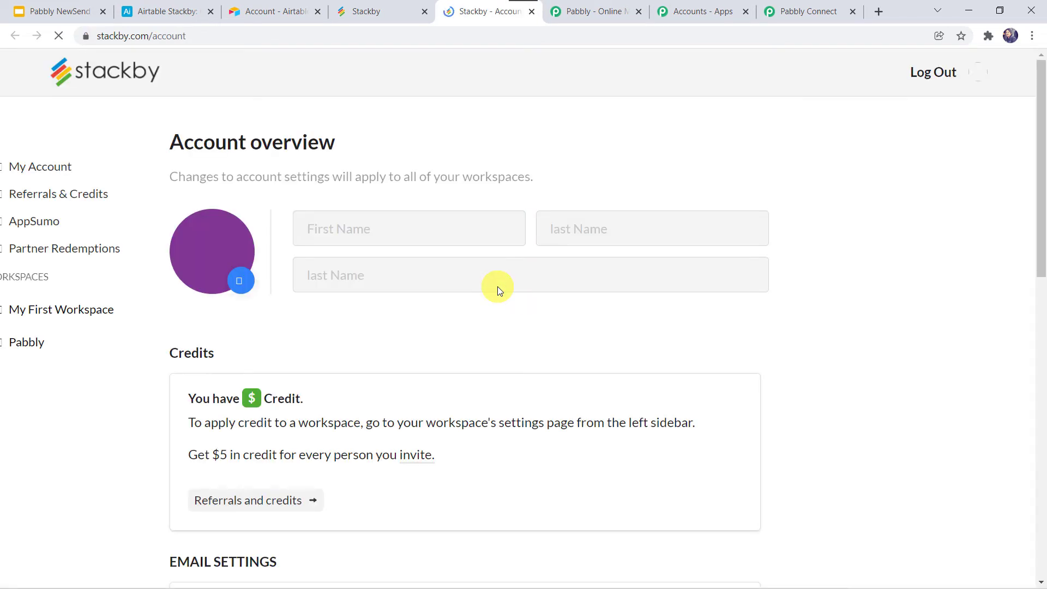
{"action": "scroll", "coordinate": [498, 287], "scroll_direction": "down", "scroll_amount": 5}
{"action": "scroll", "coordinate": [497, 287], "scroll_direction": "down", "scroll_amount": 5}
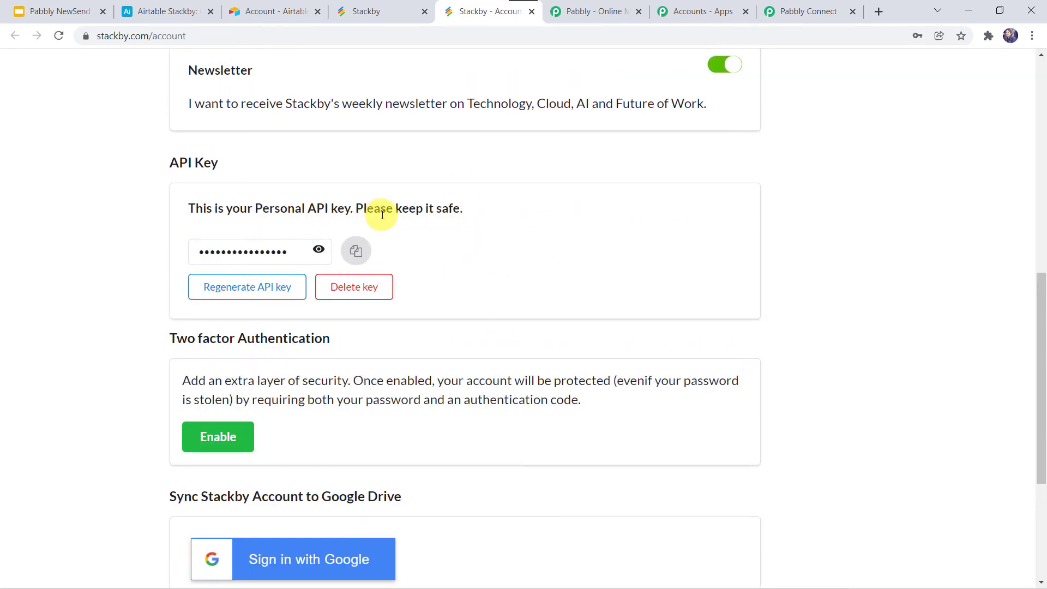
{"action": "left_click", "coordinate": [351, 255]}
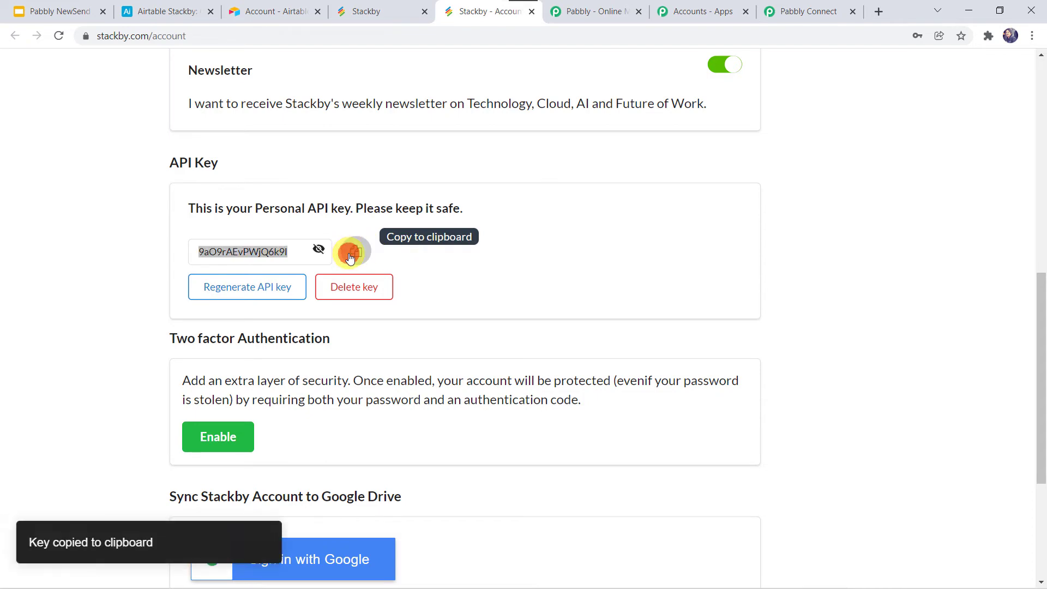
{"action": "left_click", "coordinate": [796, 18]}
Paste the copied API key into the Stackby connection and save it, then revisit Stackby
{"action": "right_click", "coordinate": [531, 400]}
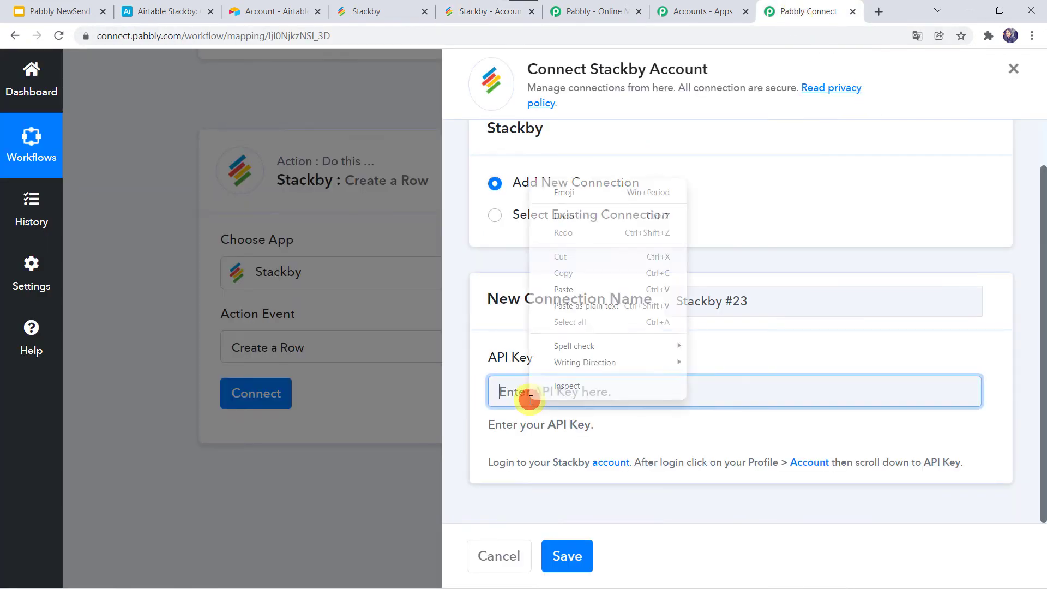
{"action": "left_click", "coordinate": [583, 290]}
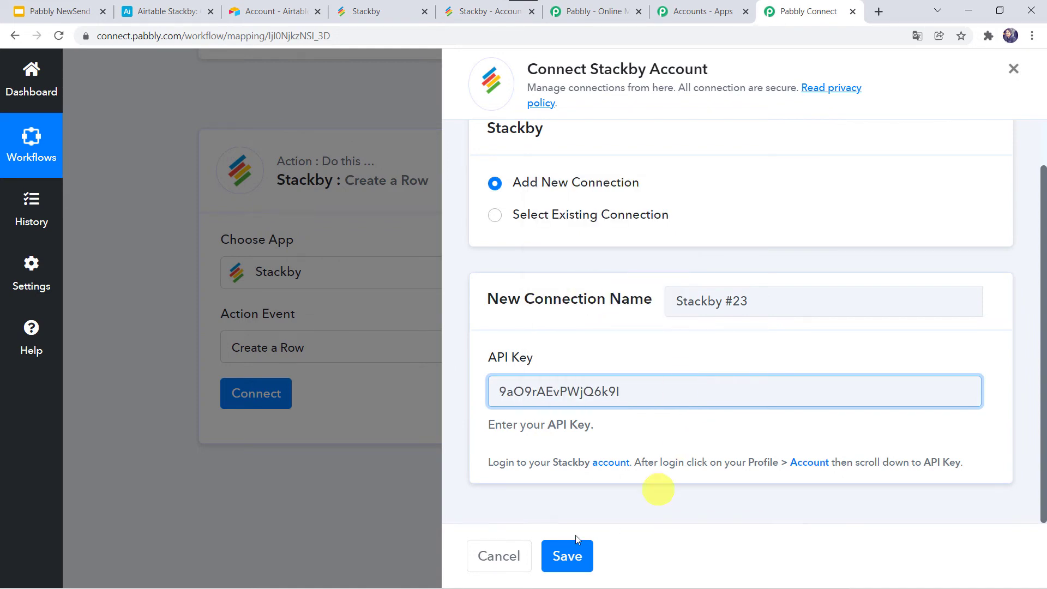
{"action": "left_click", "coordinate": [563, 554]}
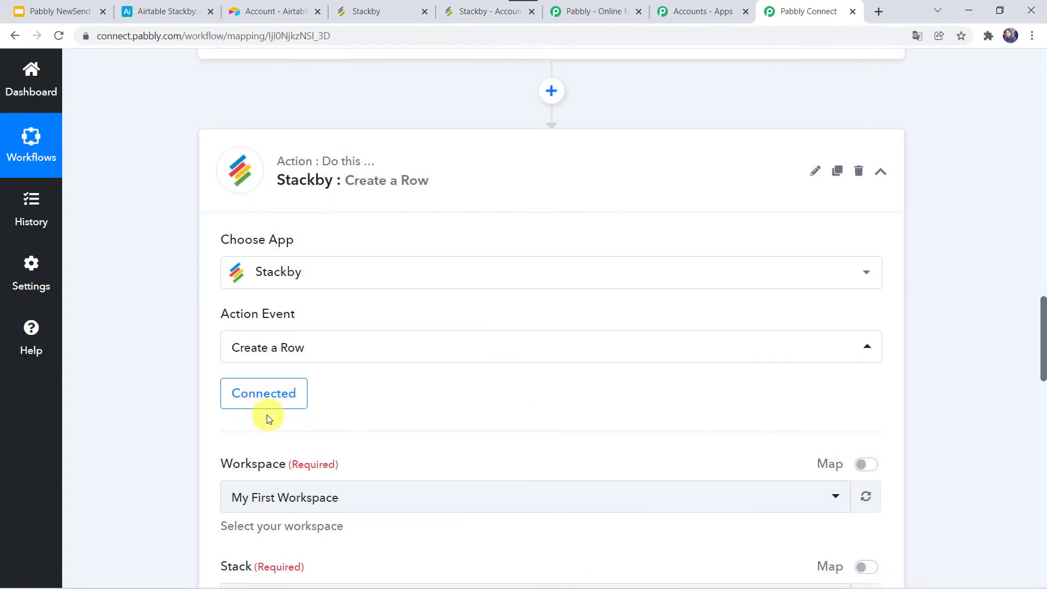
{"action": "scroll", "coordinate": [376, 401], "scroll_direction": "down", "scroll_amount": 3}
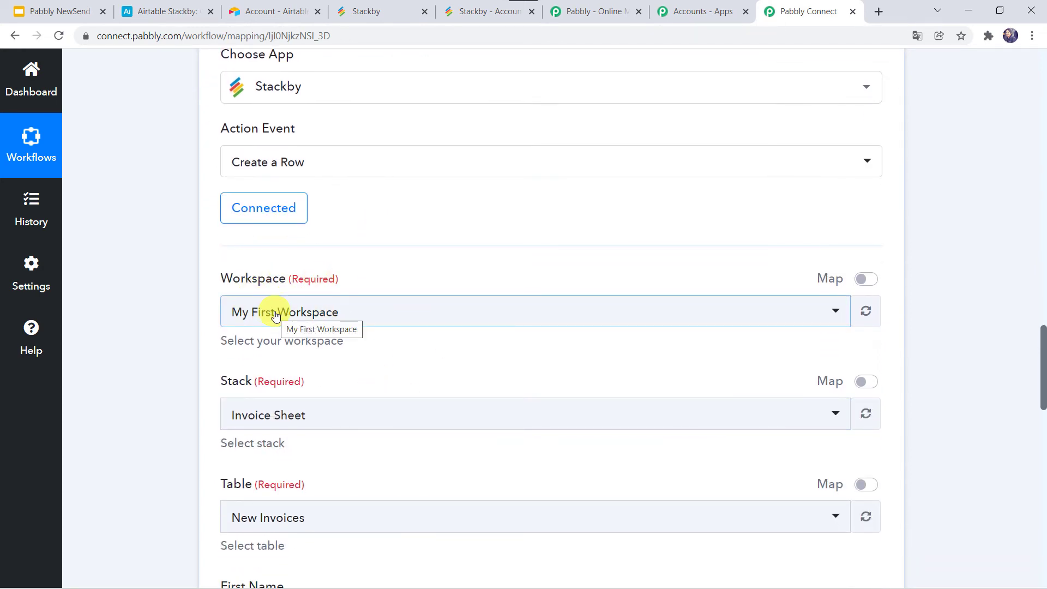
{"action": "left_click", "coordinate": [366, 11]}
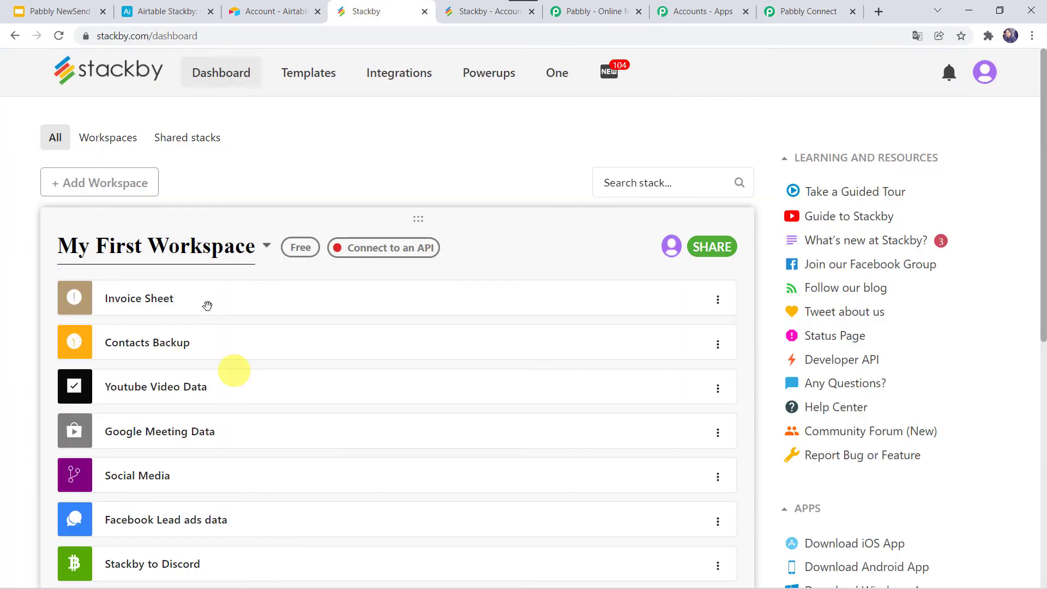
Open the Airtable Stackby stack showing the empty Airtable Backup Data table
{"action": "scroll", "coordinate": [164, 339], "scroll_direction": "down", "scroll_amount": 3}
{"action": "scroll", "coordinate": [164, 334], "scroll_direction": "up", "scroll_amount": 1}
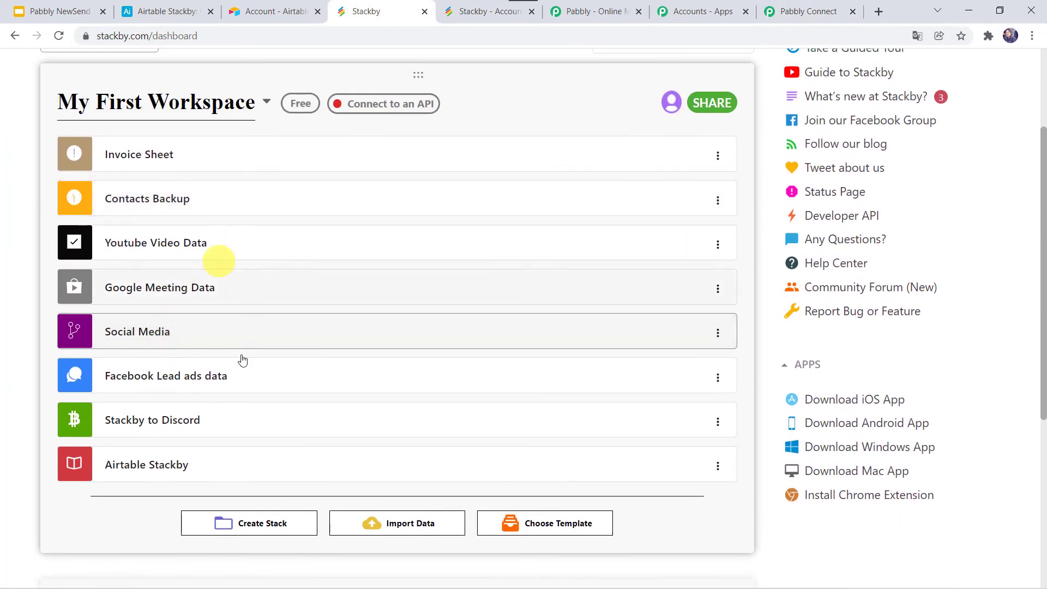
{"action": "left_click", "coordinate": [178, 466]}
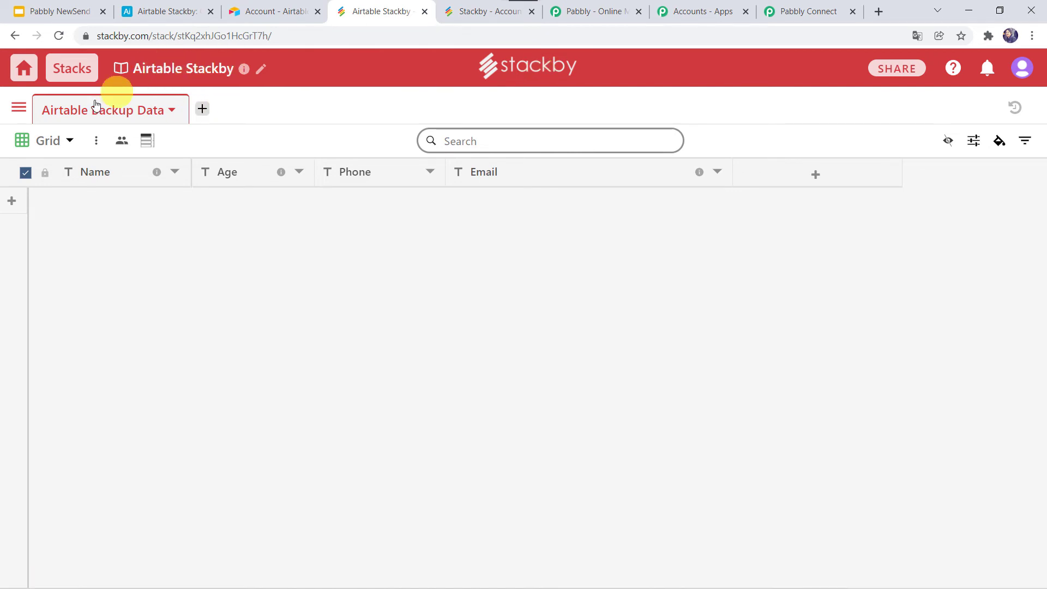
Keep My First Workspace as the workspace and select the Airtable Stackby stack
{"action": "left_click", "coordinate": [816, 11]}
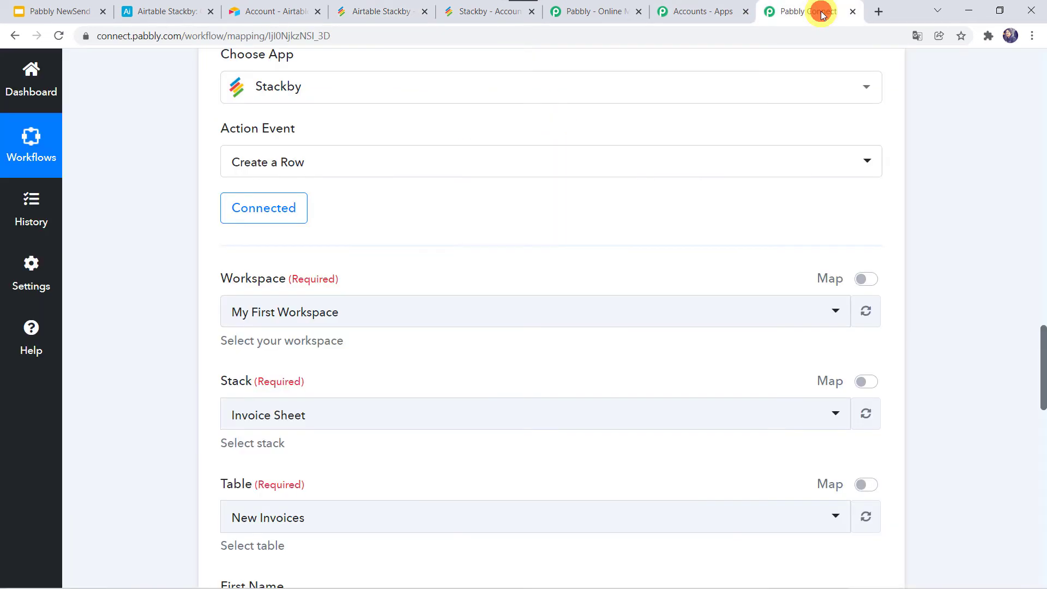
{"action": "scroll", "coordinate": [132, 298], "scroll_direction": "down", "scroll_amount": 2}
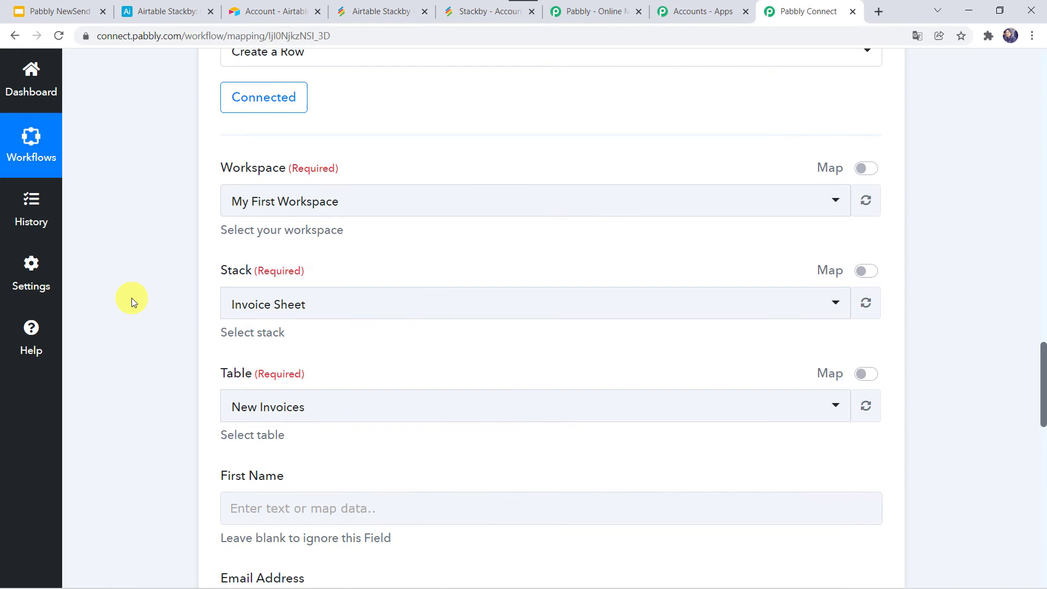
{"action": "left_click", "coordinate": [263, 196]}
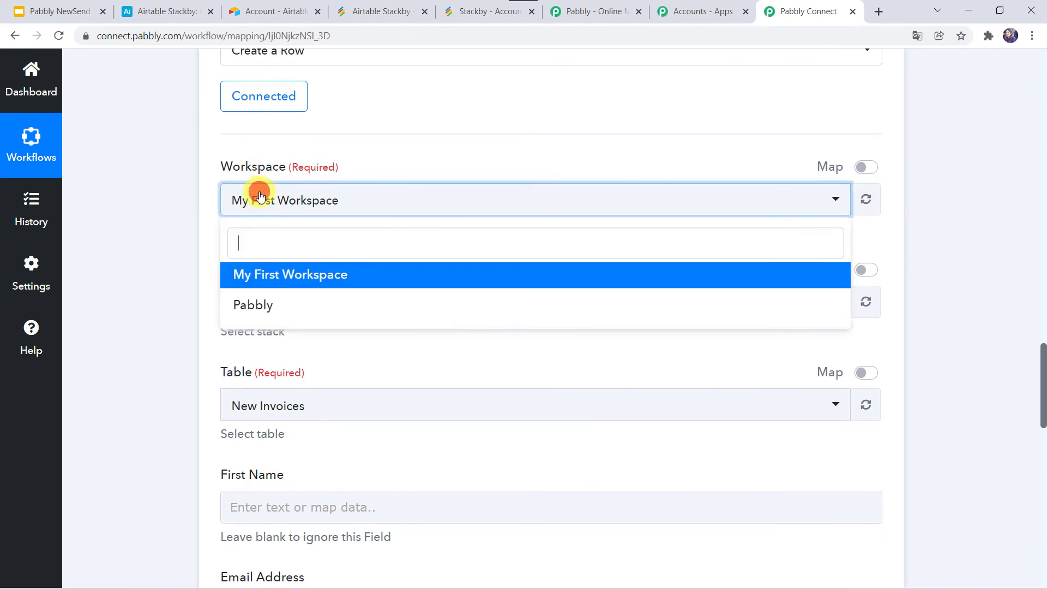
{"action": "left_click", "coordinate": [270, 279]}
{"action": "left_click", "coordinate": [202, 289]}
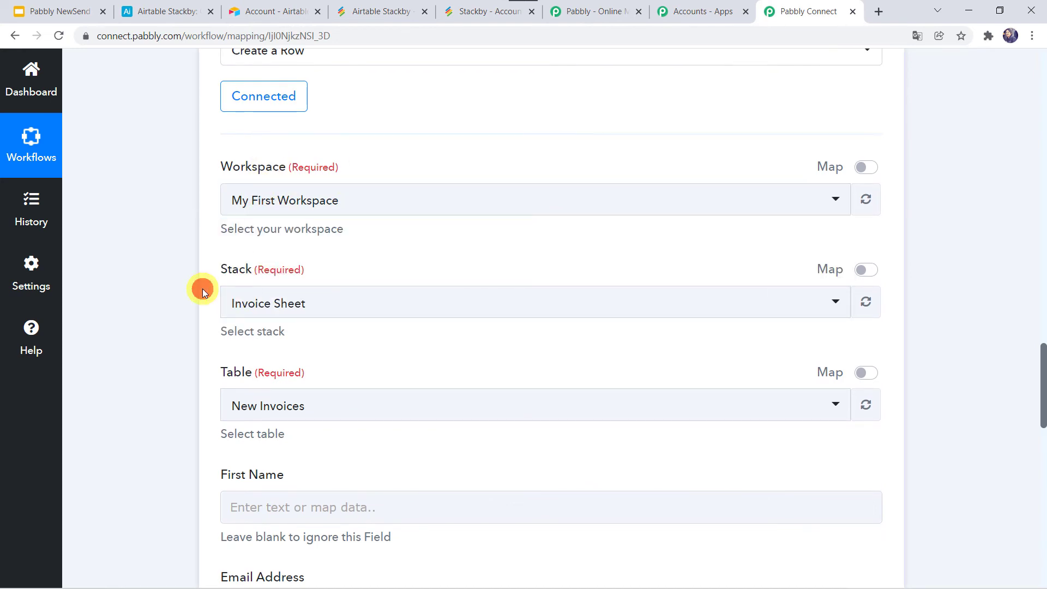
{"action": "scroll", "coordinate": [202, 289], "scroll_direction": "down", "scroll_amount": 1}
{"action": "left_click", "coordinate": [263, 246]}
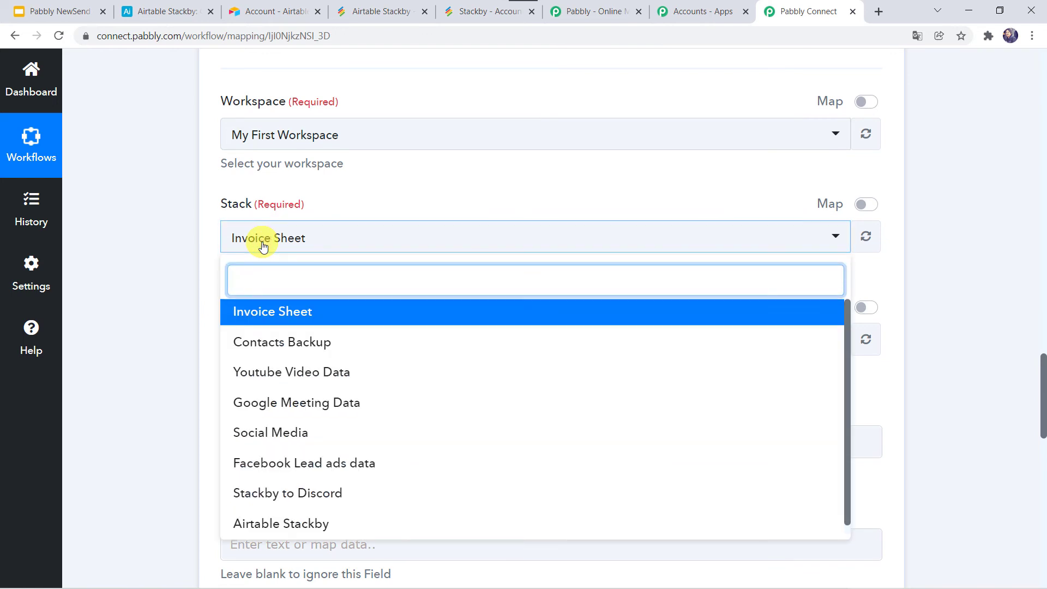
{"action": "left_click", "coordinate": [289, 523]}
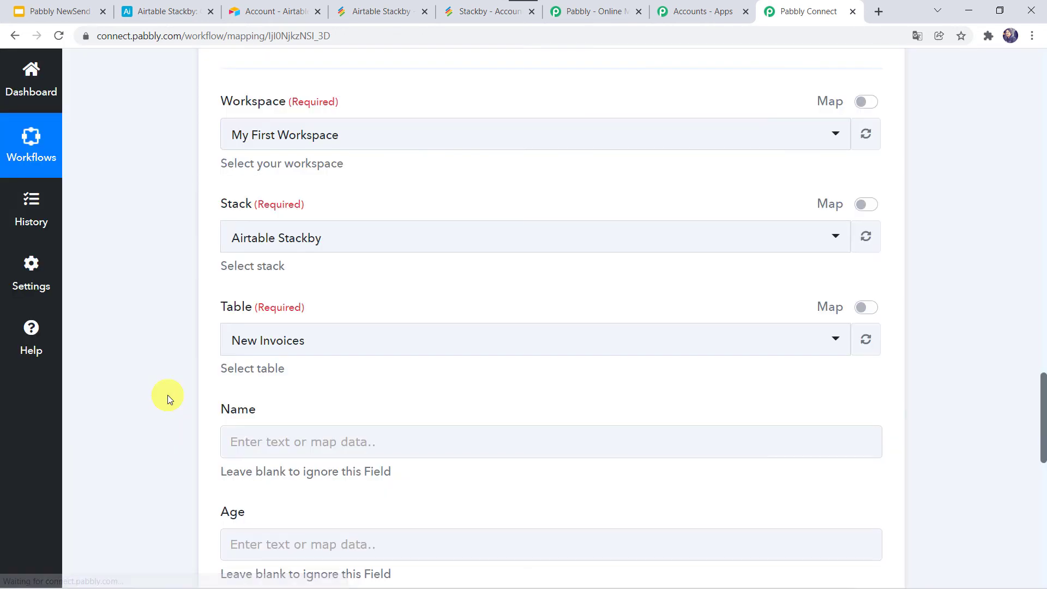
Select Airtable Backup Data as the target table
{"action": "left_click", "coordinate": [168, 395]}
{"action": "scroll", "coordinate": [168, 395], "scroll_direction": "down", "scroll_amount": 1}
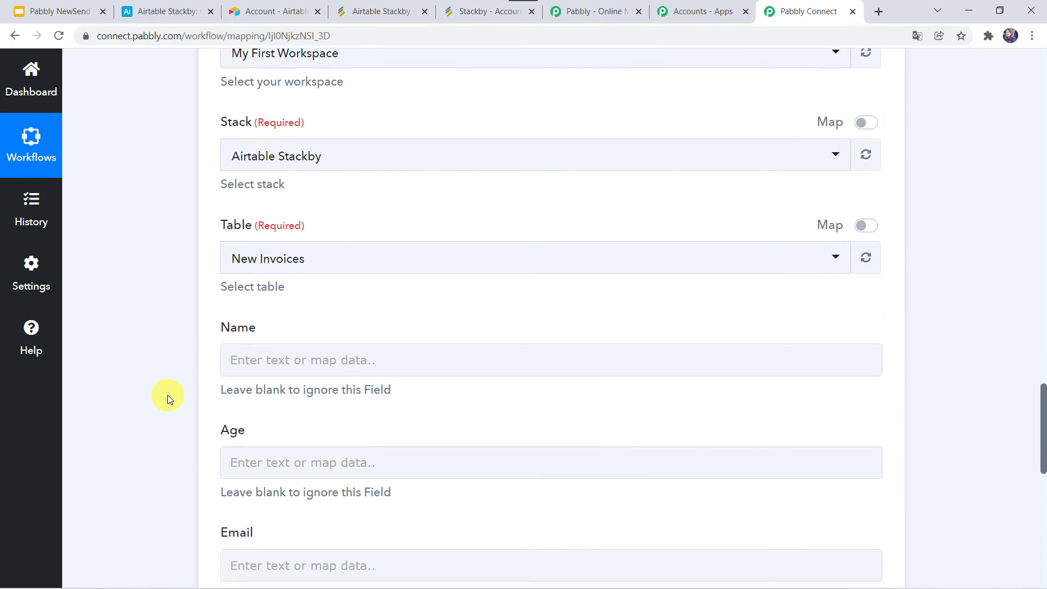
{"action": "left_click", "coordinate": [280, 253]}
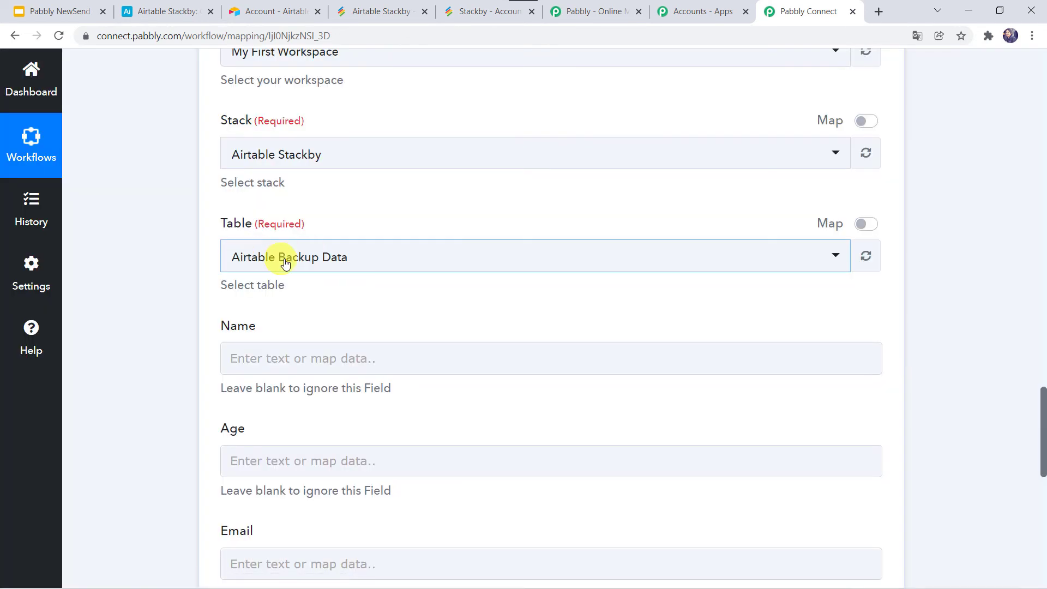
{"action": "left_click", "coordinate": [266, 264]}
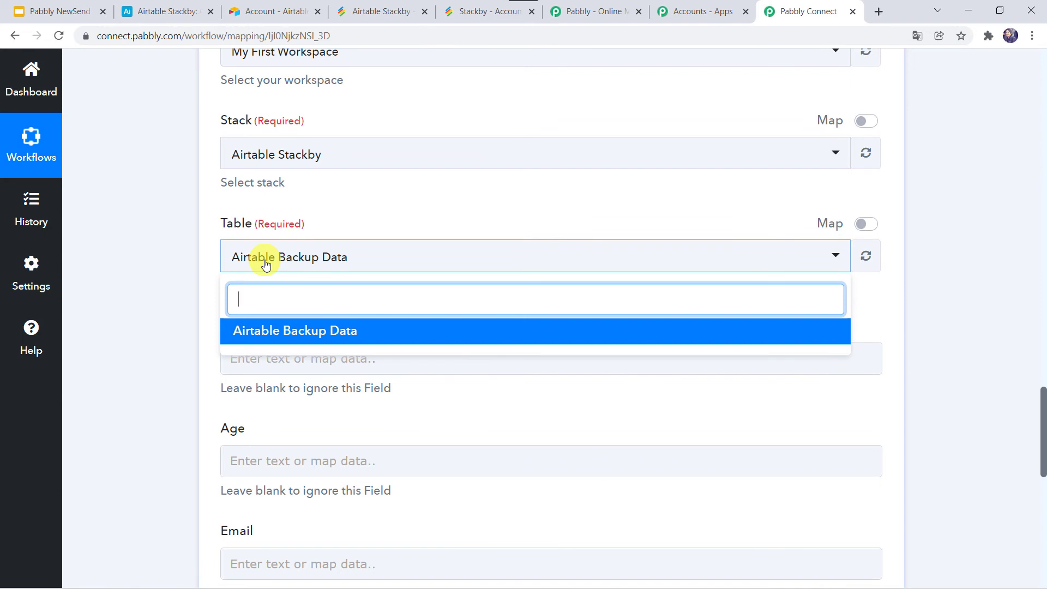
{"action": "left_click", "coordinate": [265, 264]}
{"action": "scroll", "coordinate": [155, 310], "scroll_direction": "down", "scroll_amount": 2}
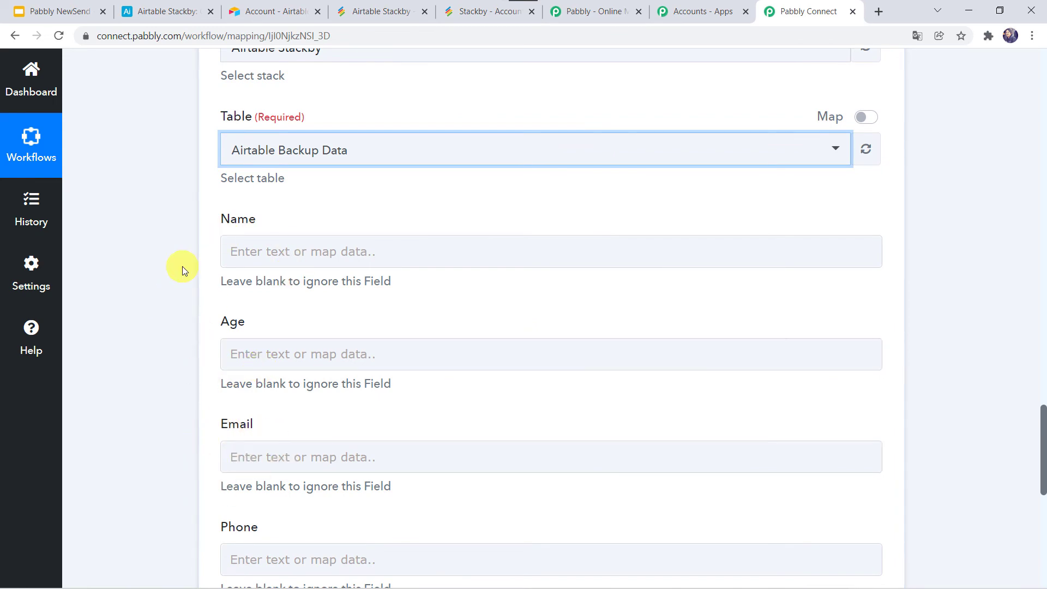
{"action": "scroll", "coordinate": [183, 267], "scroll_direction": "up", "scroll_amount": 20}
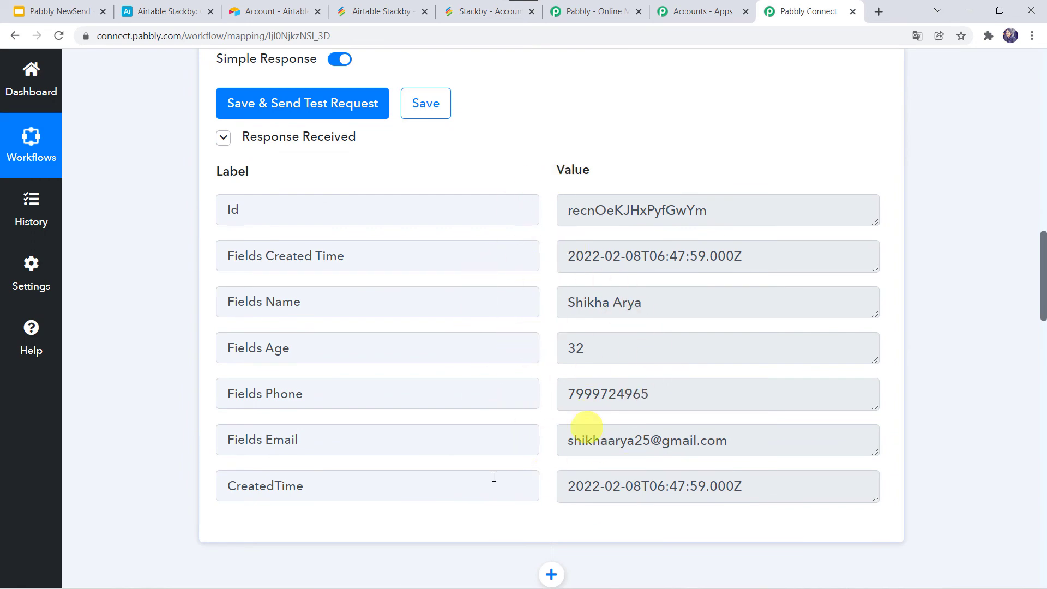
{"action": "scroll", "coordinate": [141, 499], "scroll_direction": "down", "scroll_amount": 20}
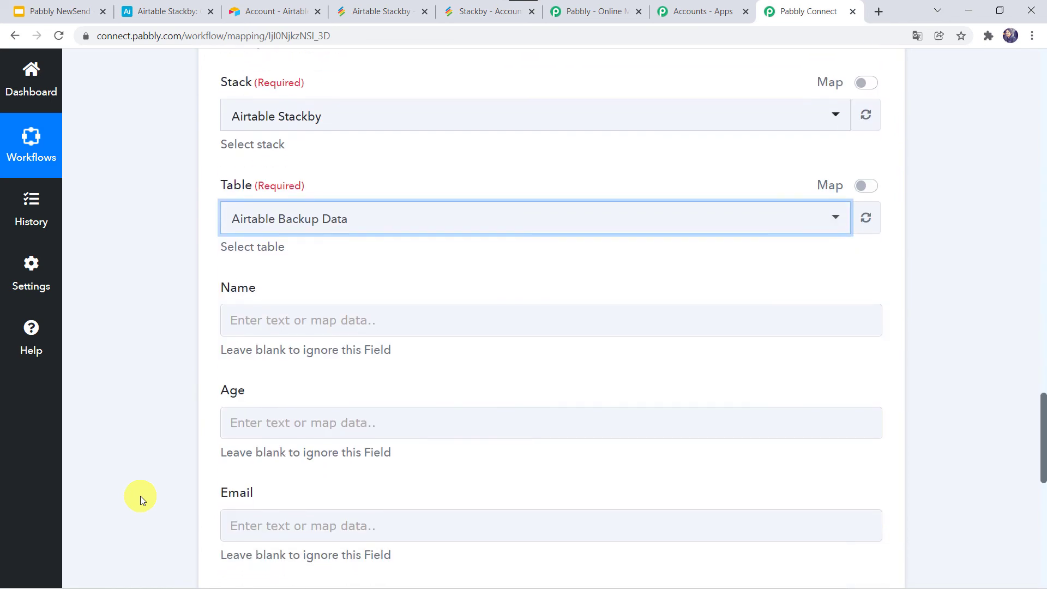
Map the Airtable record's name and Age values into the Stackby Name and Age fields
{"action": "left_click", "coordinate": [245, 202]}
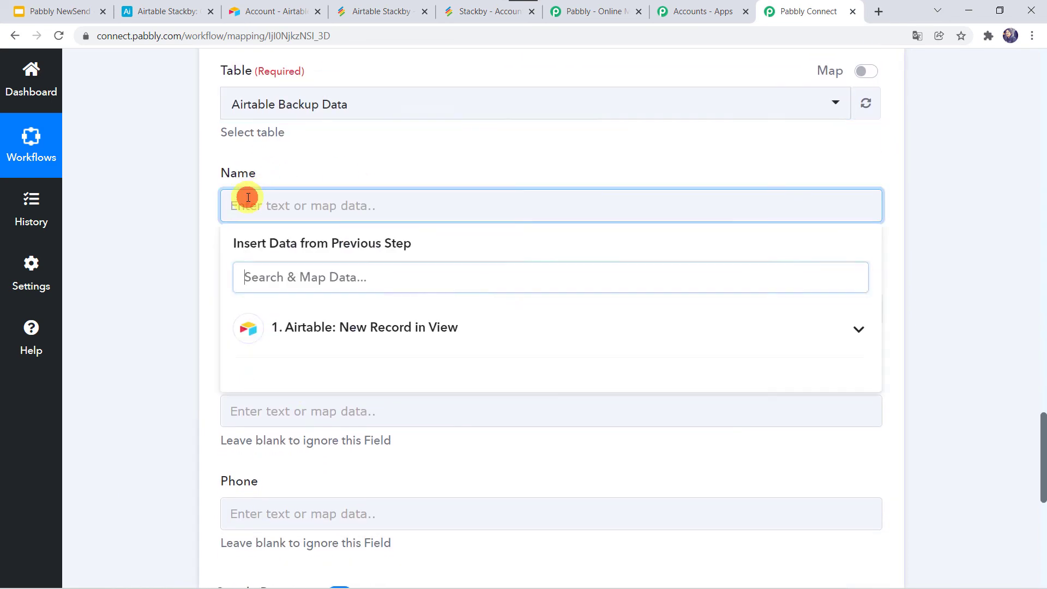
{"action": "left_click", "coordinate": [283, 330]}
{"action": "left_click", "coordinate": [316, 437]}
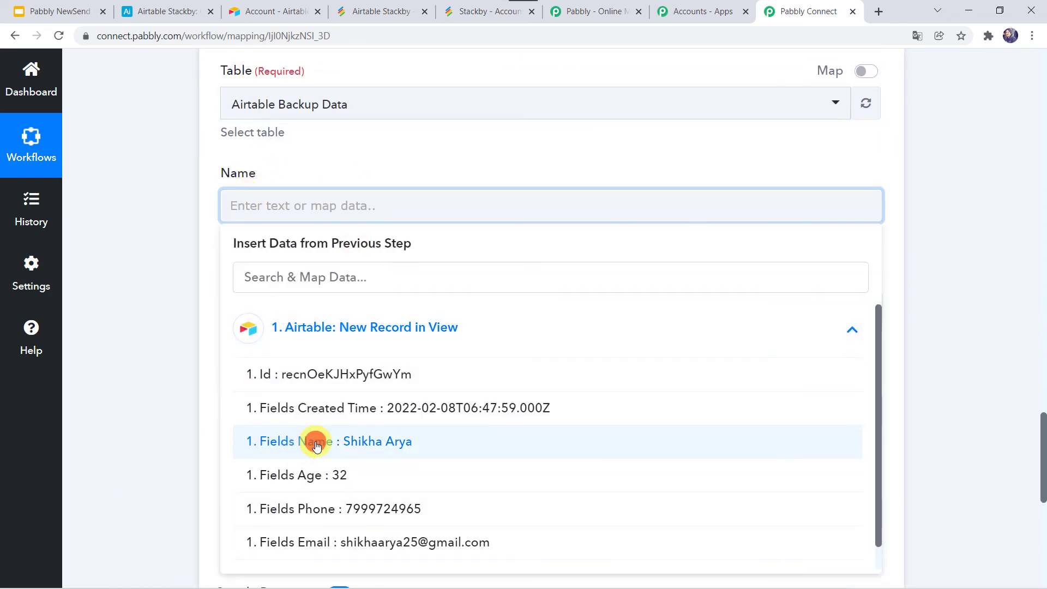
{"action": "scroll", "coordinate": [119, 329], "scroll_direction": "down", "scroll_amount": 5}
{"action": "left_click", "coordinate": [233, 146]}
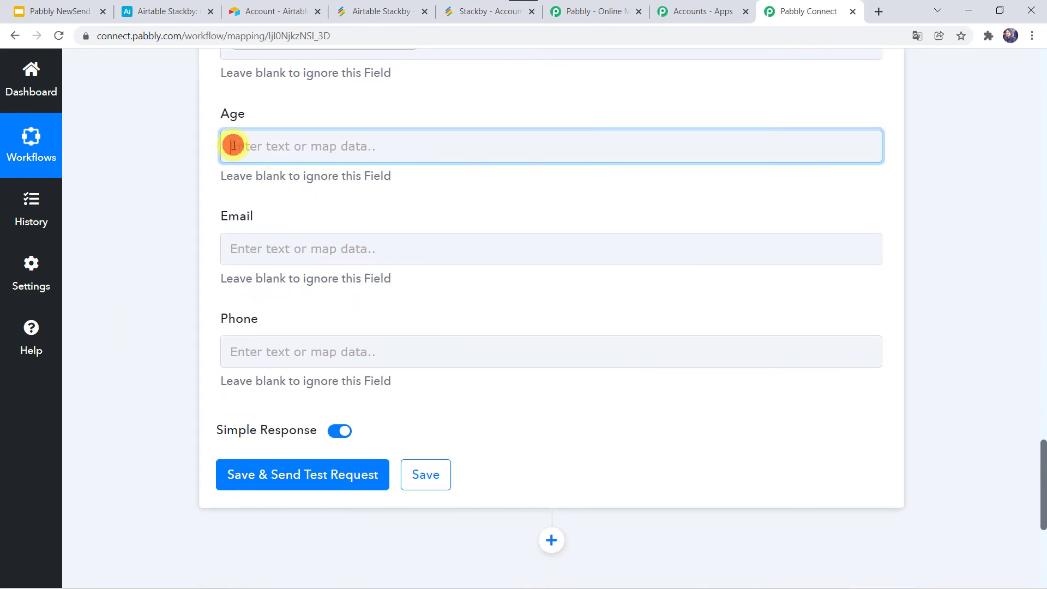
{"action": "left_click", "coordinate": [293, 295]}
{"action": "left_click", "coordinate": [335, 418]}
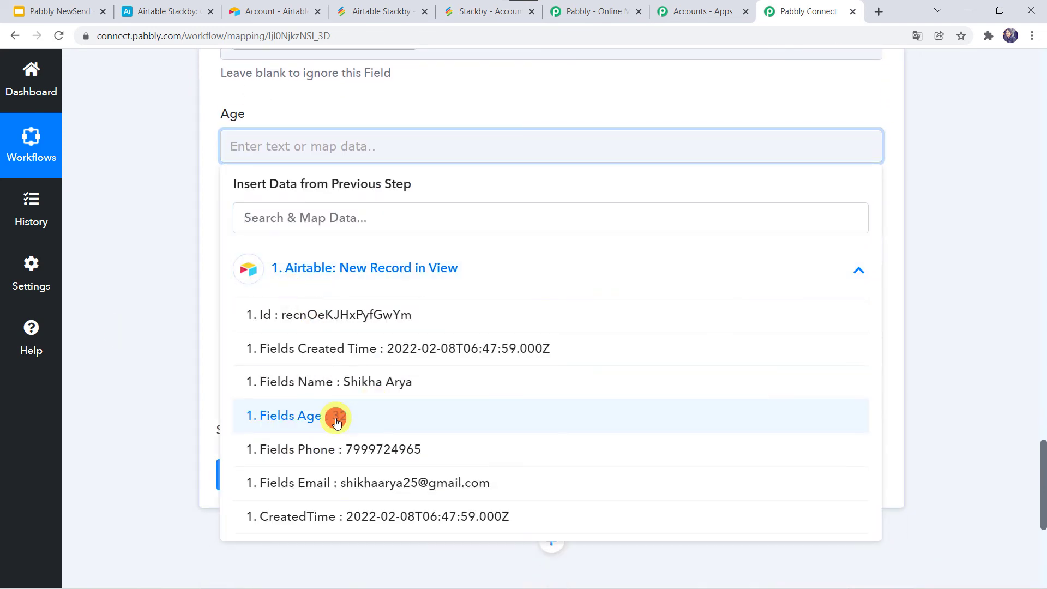
{"action": "left_click", "coordinate": [163, 266]}
Map the Airtable record's email and phone values into the Stackby Email and Phone fields
{"action": "left_click", "coordinate": [243, 261]}
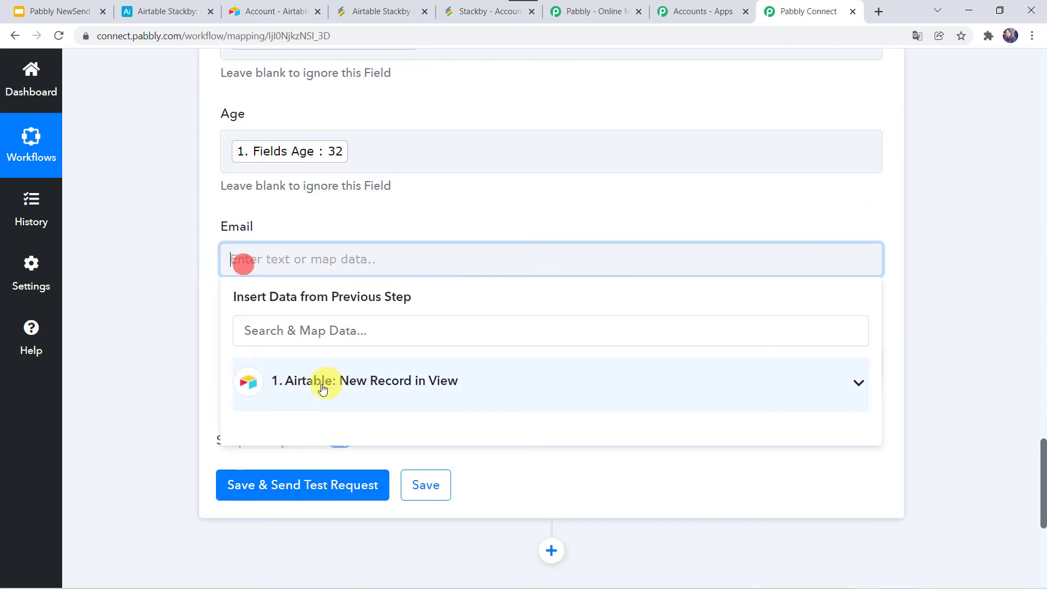
{"action": "left_click", "coordinate": [320, 386]}
{"action": "scroll", "coordinate": [341, 548], "scroll_direction": "down", "scroll_amount": 1}
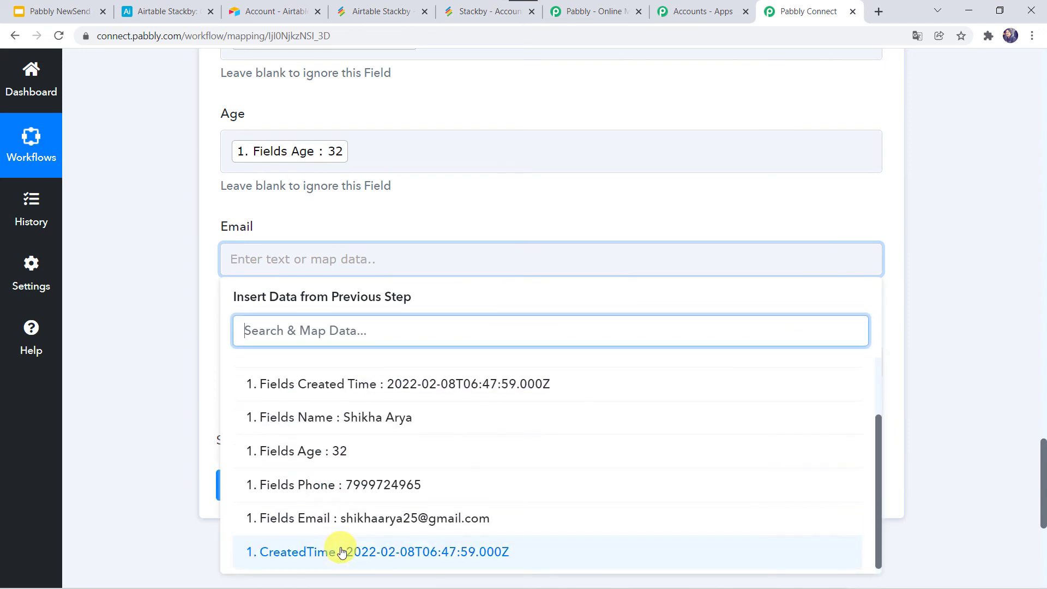
{"action": "left_click", "coordinate": [358, 518]}
{"action": "left_click", "coordinate": [156, 298]}
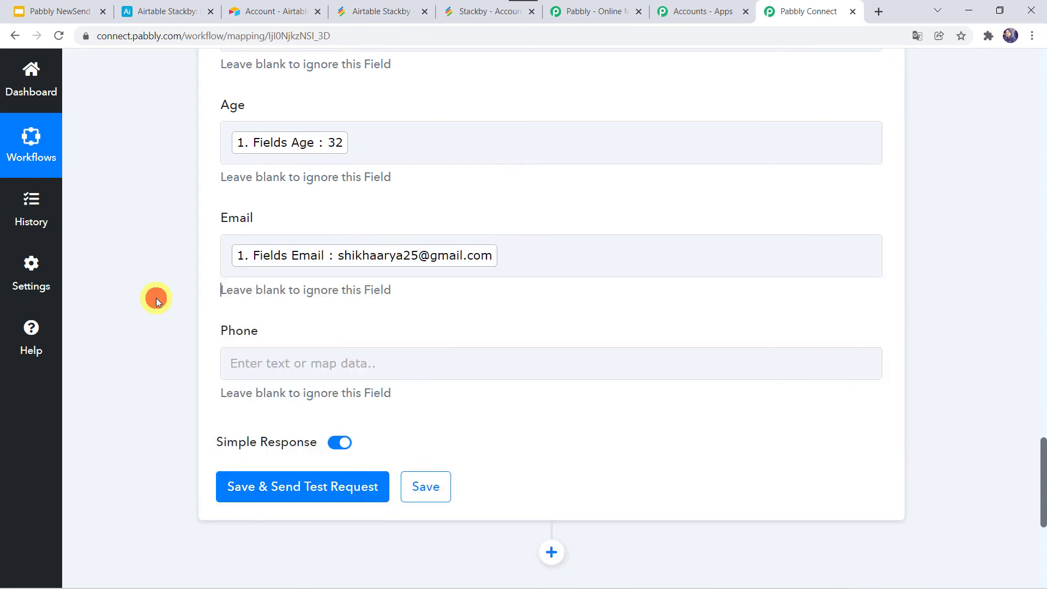
{"action": "scroll", "coordinate": [156, 298], "scroll_direction": "down", "scroll_amount": 1}
{"action": "left_click", "coordinate": [262, 298]}
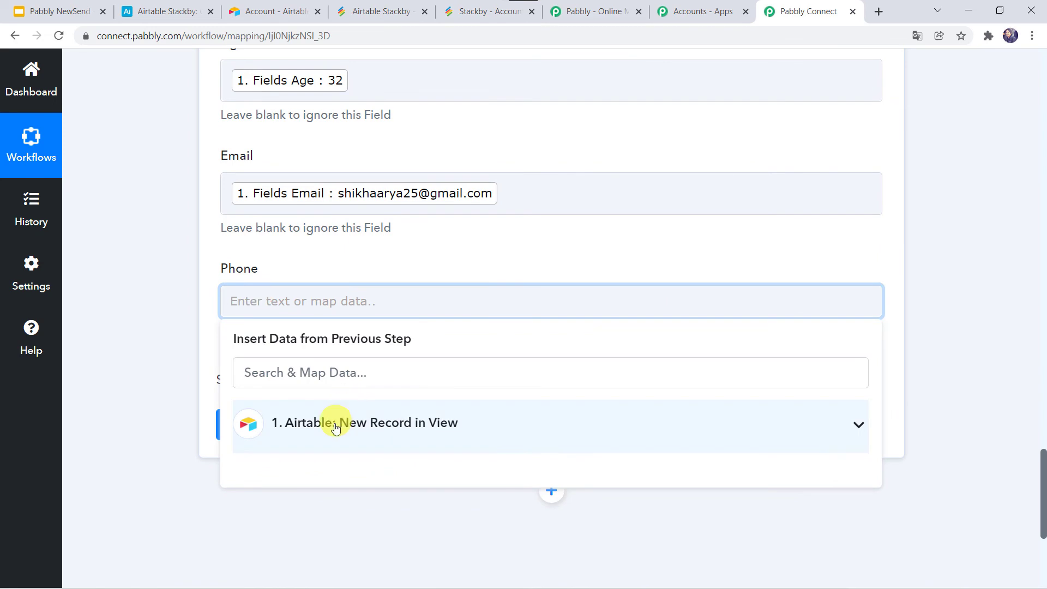
{"action": "left_click", "coordinate": [335, 425]}
{"action": "scroll", "coordinate": [341, 480], "scroll_direction": "down", "scroll_amount": 2}
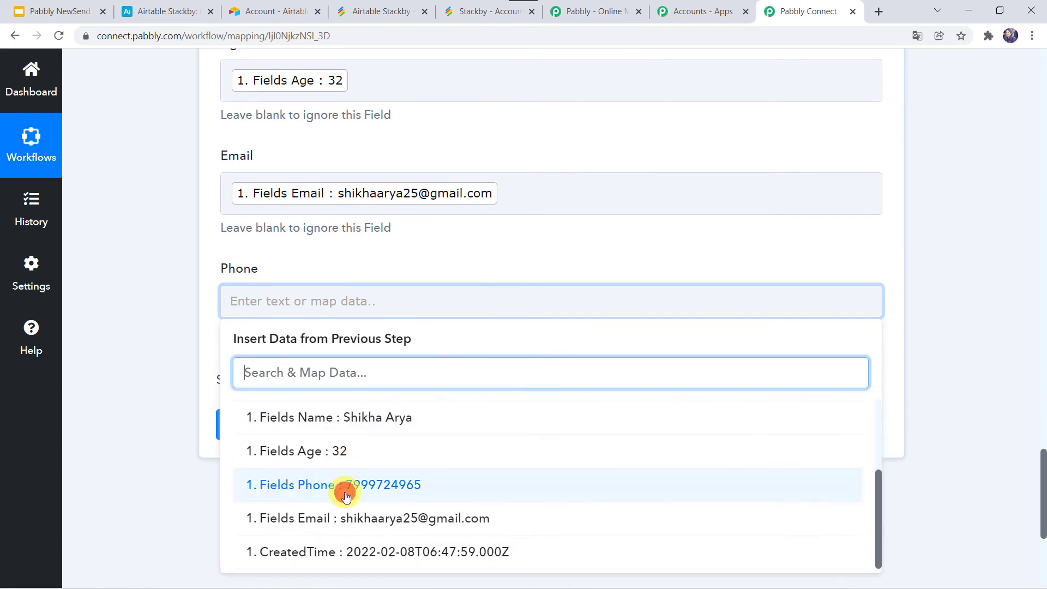
{"action": "left_click", "coordinate": [338, 491]}
{"action": "left_click", "coordinate": [152, 339]}
{"action": "scroll", "coordinate": [153, 339], "scroll_direction": "up", "scroll_amount": 5}
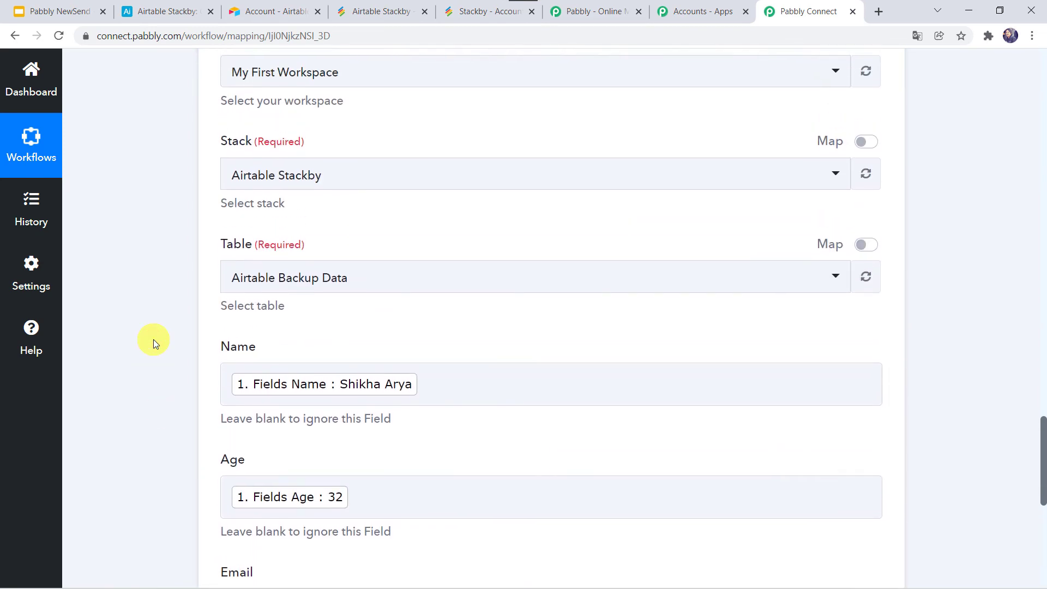
{"action": "scroll", "coordinate": [152, 339], "scroll_direction": "down", "scroll_amount": 5}
{"action": "scroll", "coordinate": [153, 340], "scroll_direction": "down", "scroll_amount": 1}
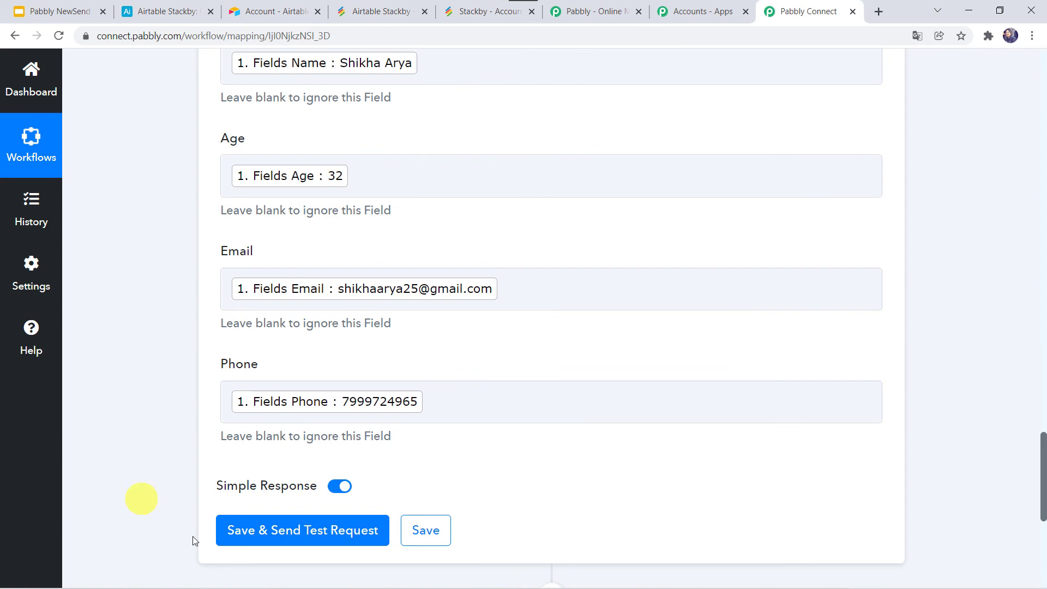
Send a test request creating the sample row and check it arrived in Stackby
{"action": "left_click", "coordinate": [306, 532]}
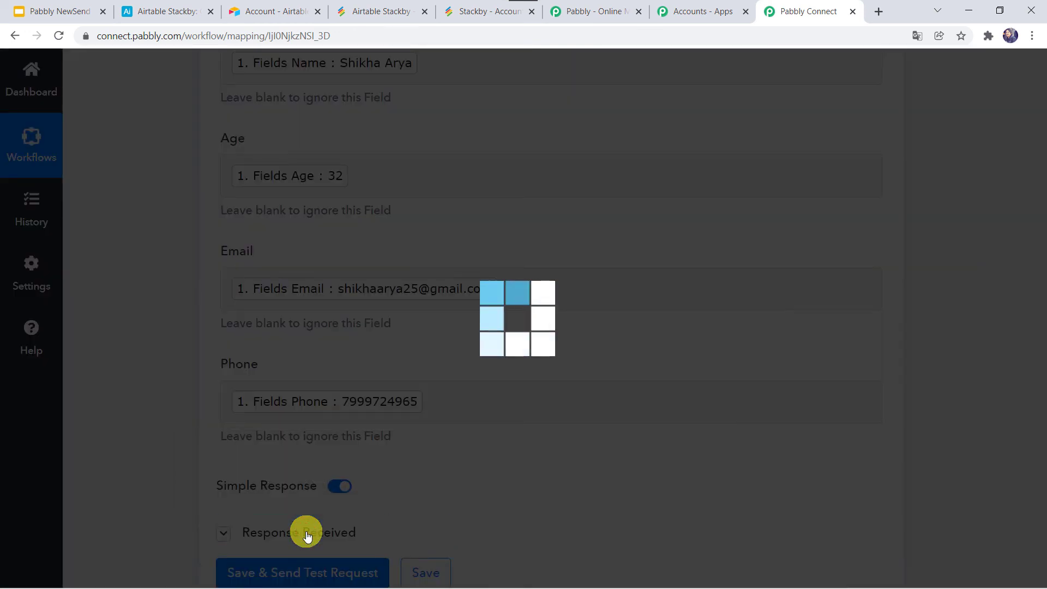
{"action": "scroll", "coordinate": [181, 470], "scroll_direction": "down", "scroll_amount": 3}
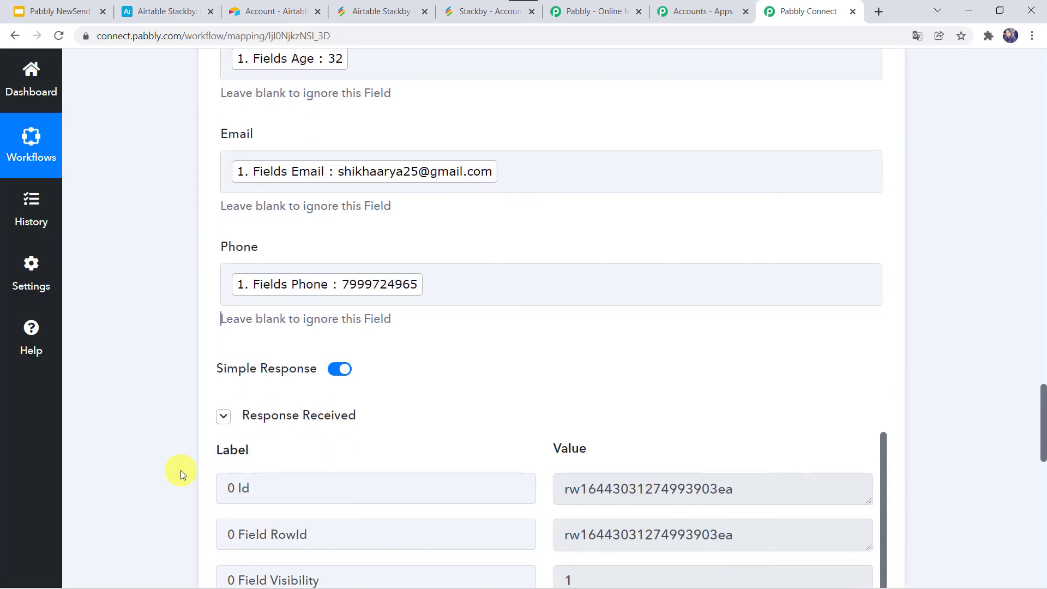
{"action": "scroll", "coordinate": [181, 470], "scroll_direction": "down", "scroll_amount": 5}
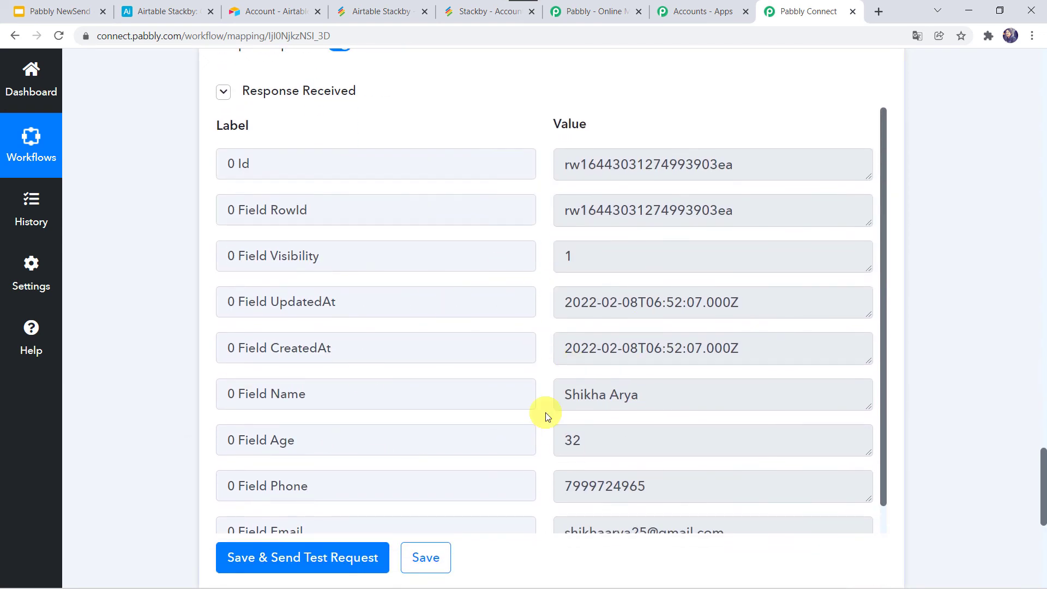
{"action": "left_click", "coordinate": [392, 15]}
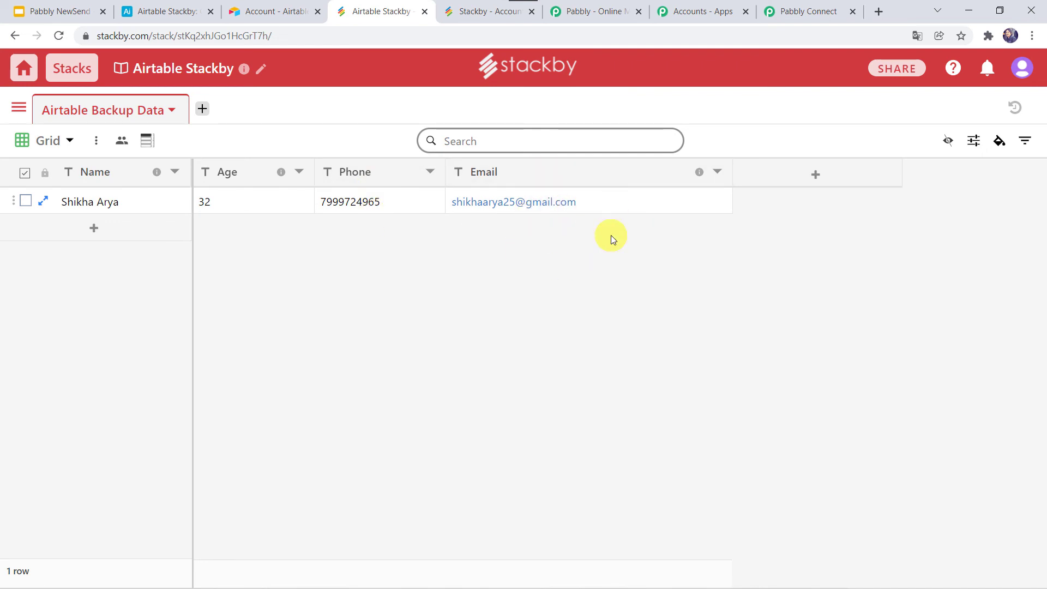
Save the Pabbly Connect workflow and dismiss the confirmation
{"action": "left_click", "coordinate": [801, 15]}
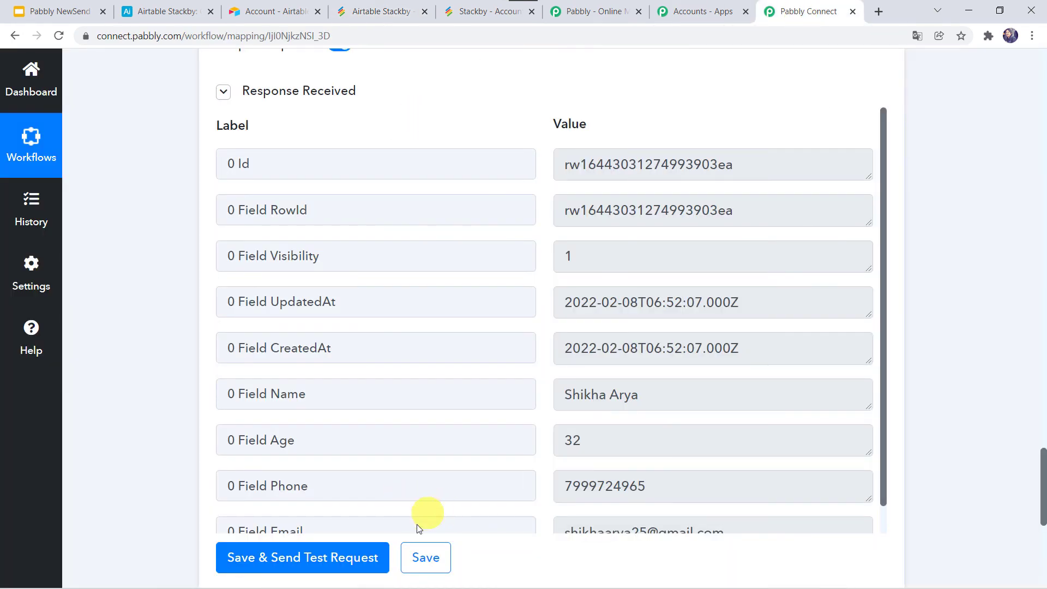
{"action": "left_click", "coordinate": [412, 557]}
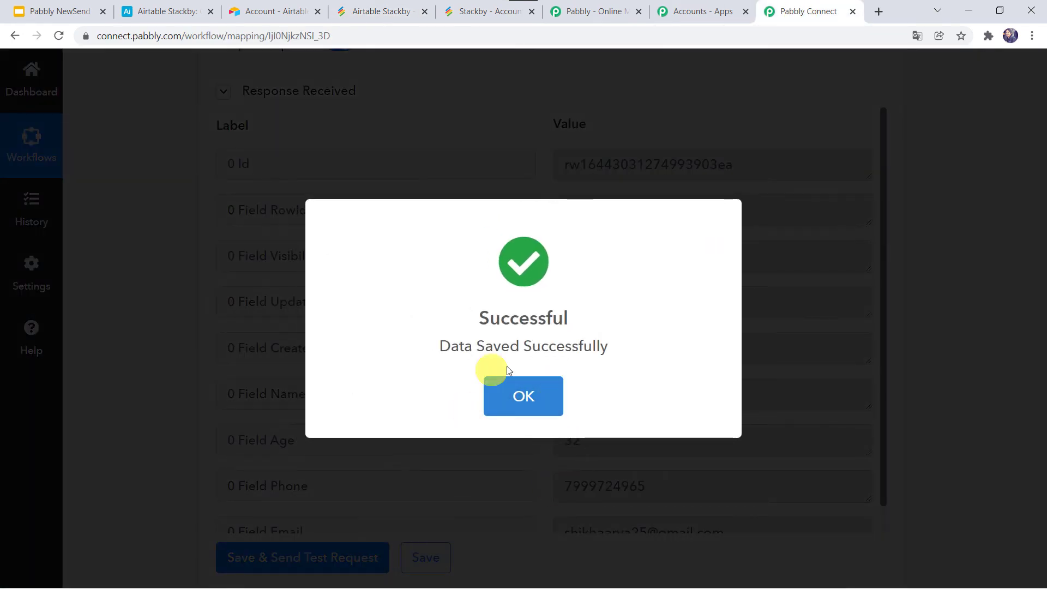
{"action": "left_click", "coordinate": [516, 390]}
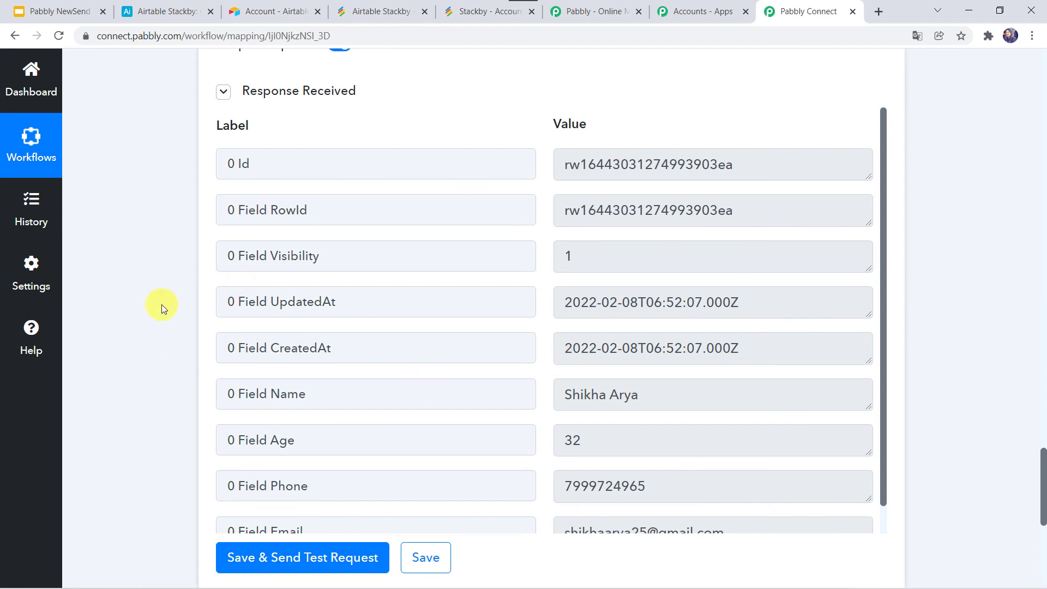
Add a Customer Data record with the customer's name, age 40, phone number and e-mail
{"action": "left_click", "coordinate": [279, 11]}
{"action": "left_click", "coordinate": [169, 10]}
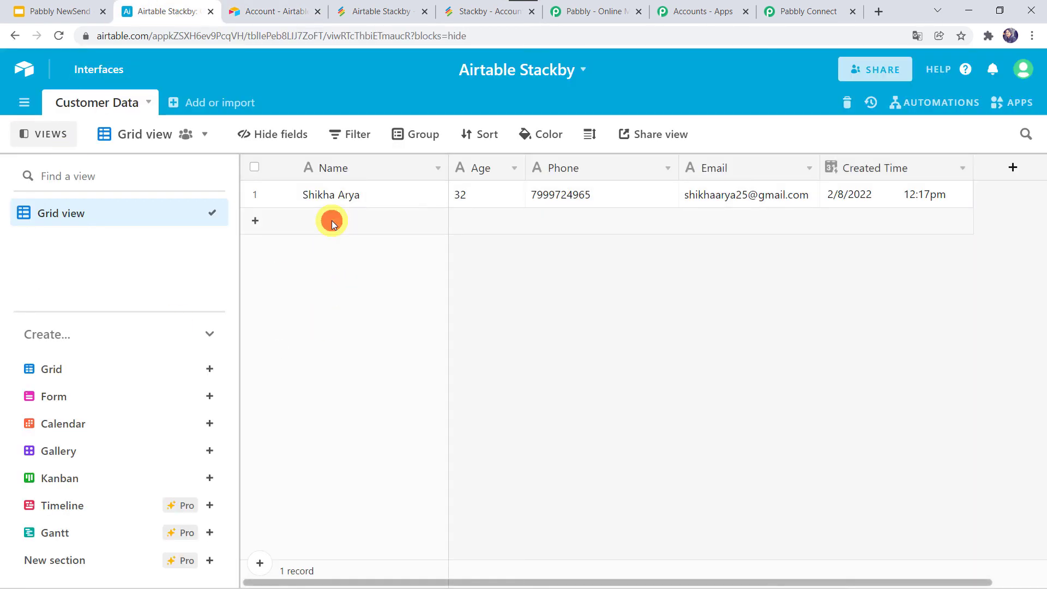
{"action": "left_click", "coordinate": [312, 222]}
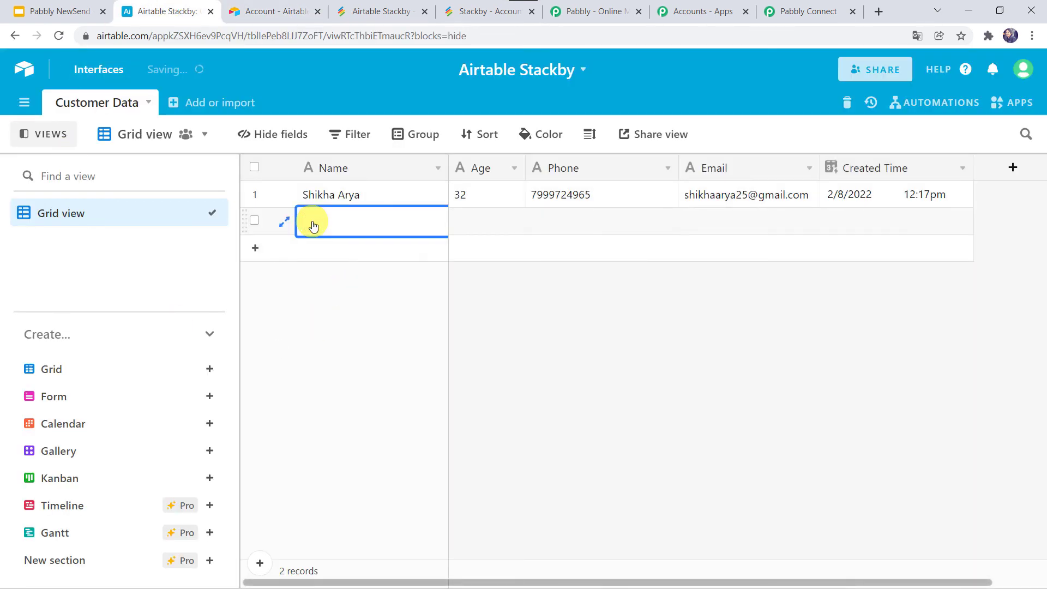
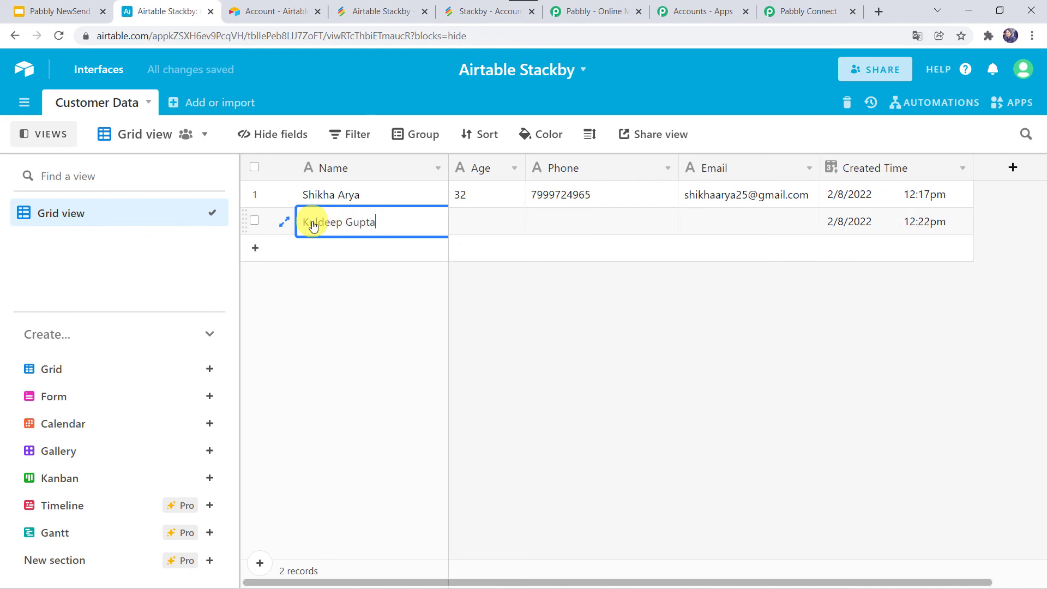
{"action": "key", "text": "Tab"}
{"action": "type", "text": "40"}
{"action": "key", "text": "Tab"}
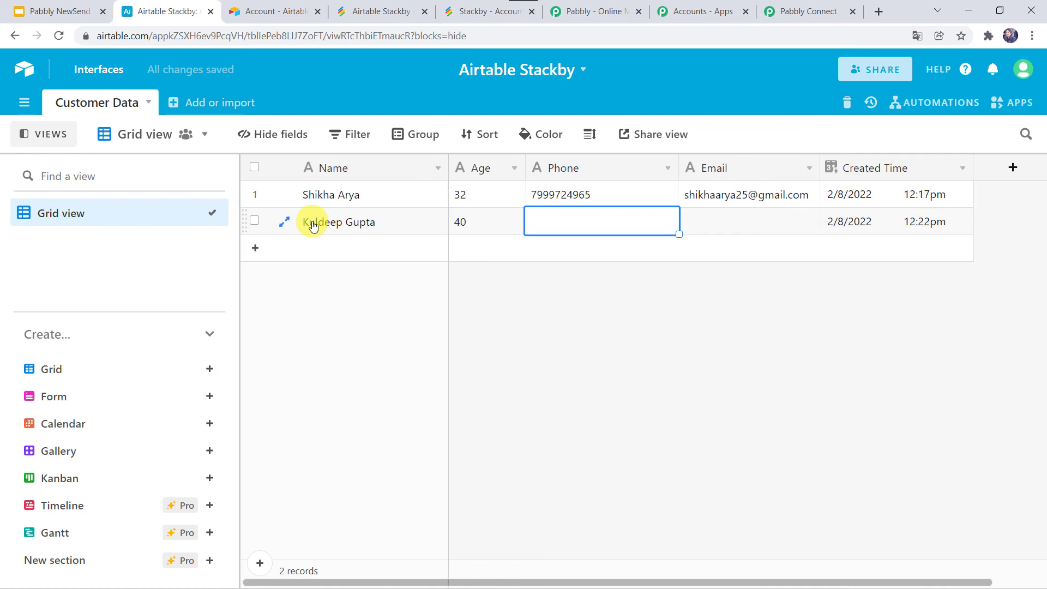
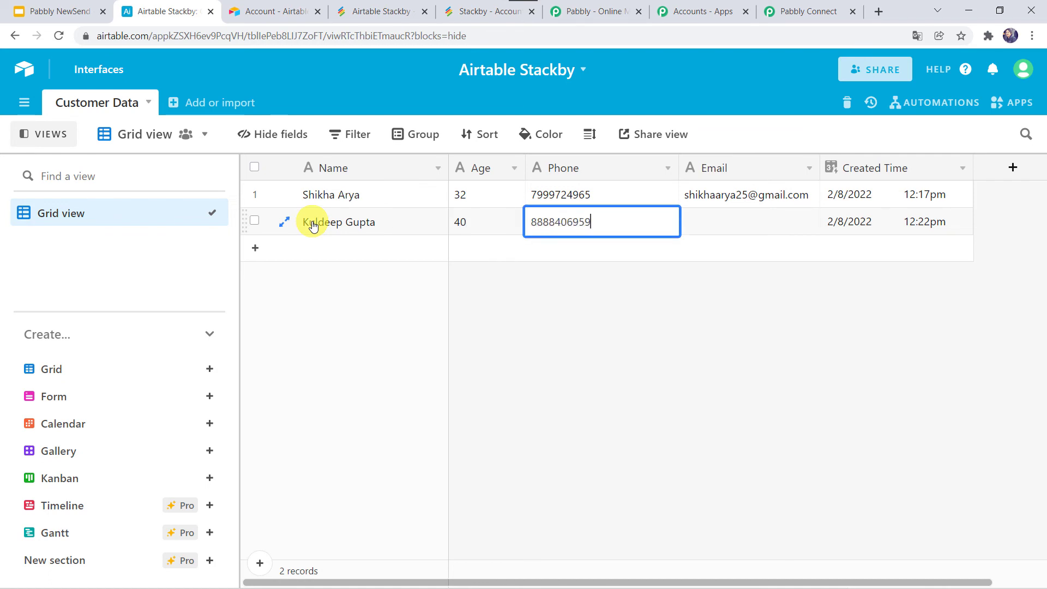
{"action": "key", "text": "Tab"}
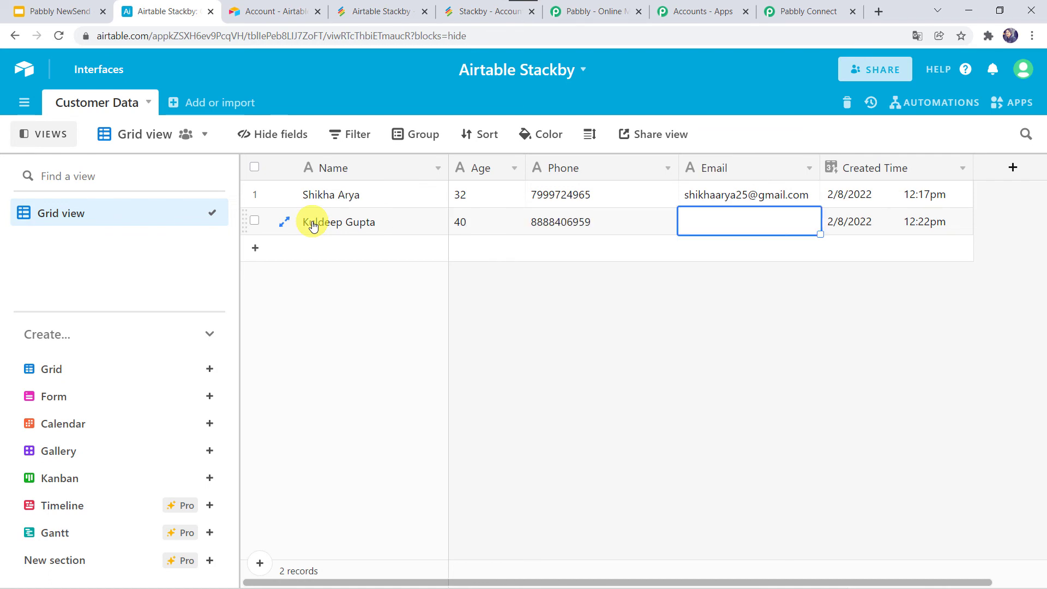
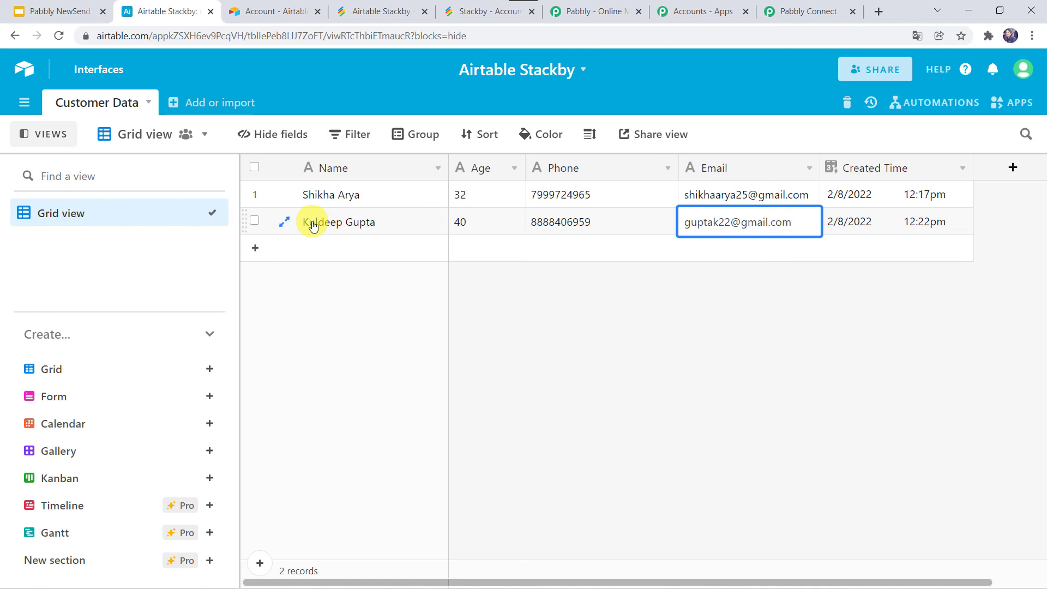
{"action": "key", "text": "Tab"}
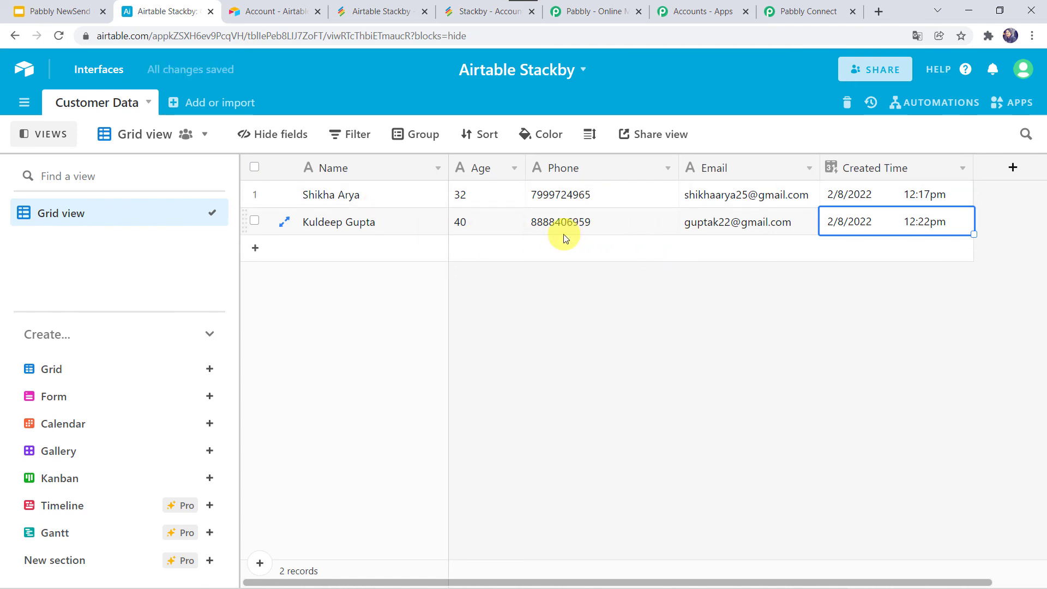
{"action": "left_click", "coordinate": [473, 12]}
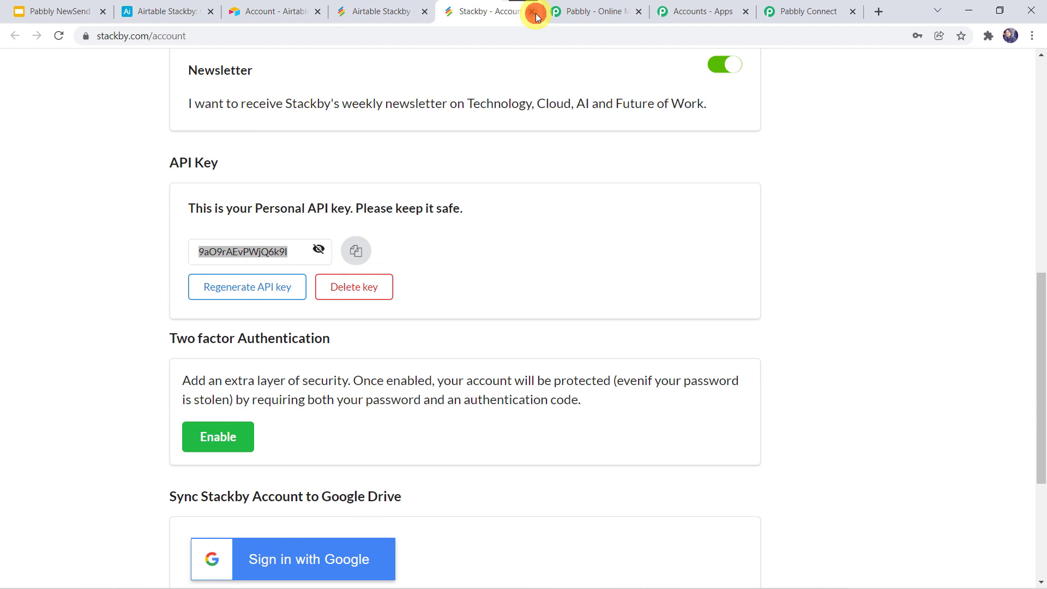
Close the Stackby account page and reload Airtable Backup Data to reveal the age-40 row
{"action": "key", "text": "ctrl+w"}
{"action": "left_click", "coordinate": [371, 11]}
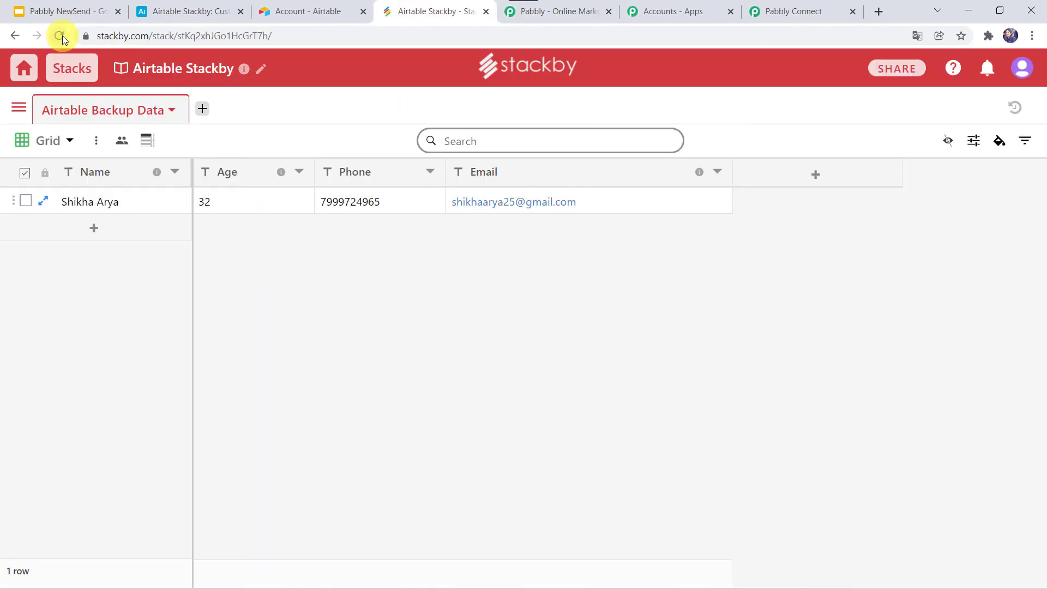
{"action": "left_click", "coordinate": [62, 35]}
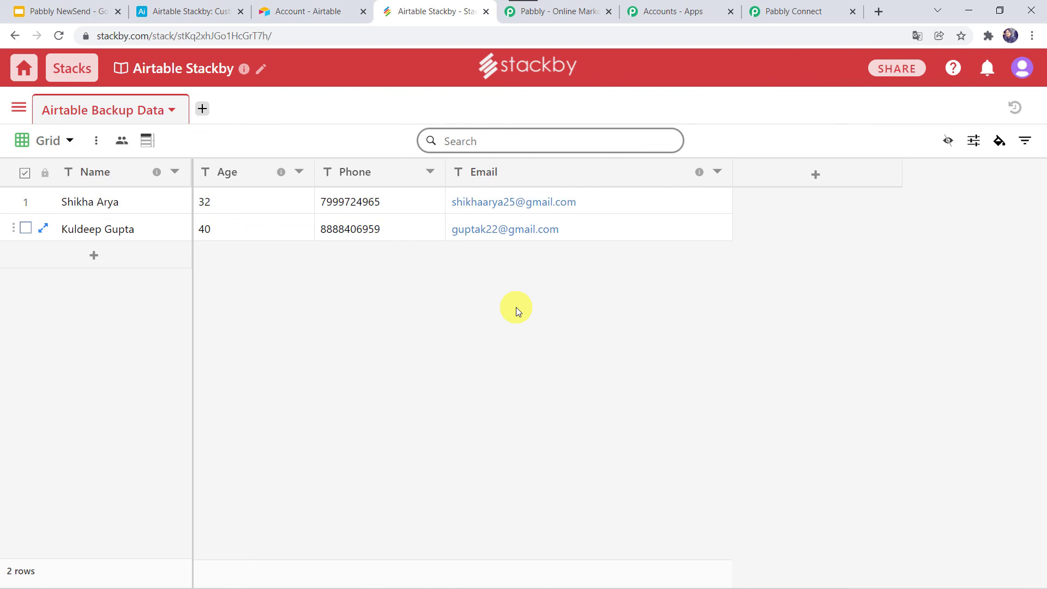
Collapse the Stackby Create a Row step and the Airtable trigger step
{"action": "left_click", "coordinate": [797, 12]}
{"action": "scroll", "coordinate": [208, 162], "scroll_direction": "up", "scroll_amount": 20}
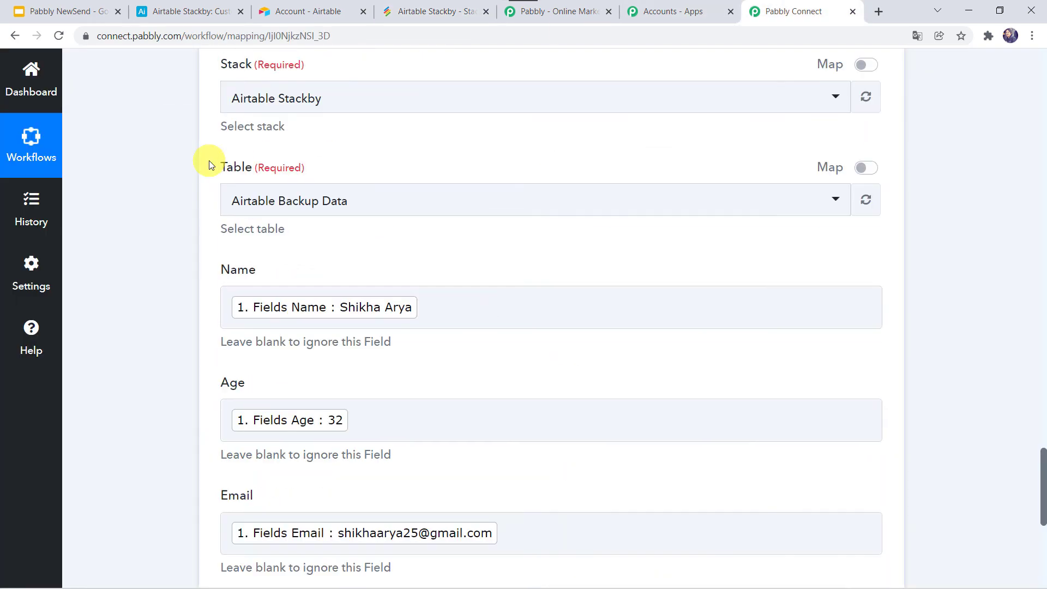
{"action": "left_click", "coordinate": [498, 306]}
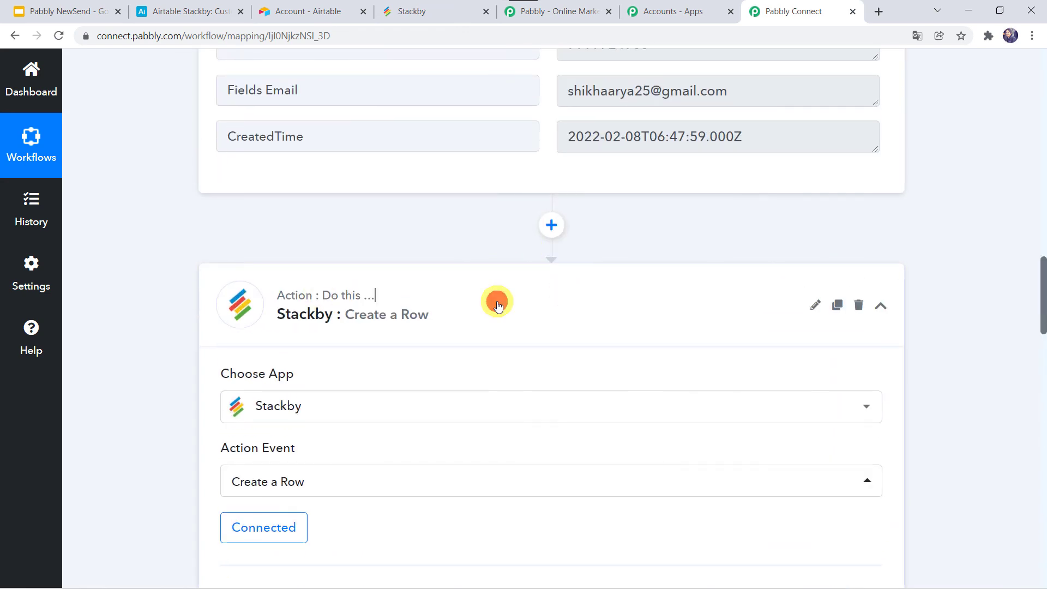
{"action": "scroll", "coordinate": [496, 302], "scroll_direction": "up", "scroll_amount": 10}
{"action": "left_click", "coordinate": [434, 267]}
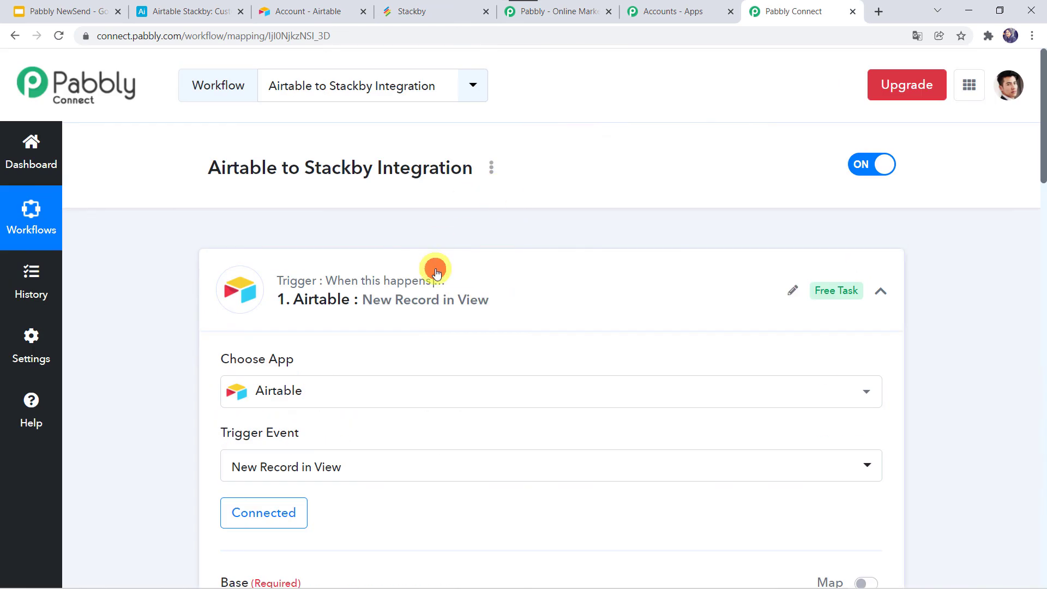